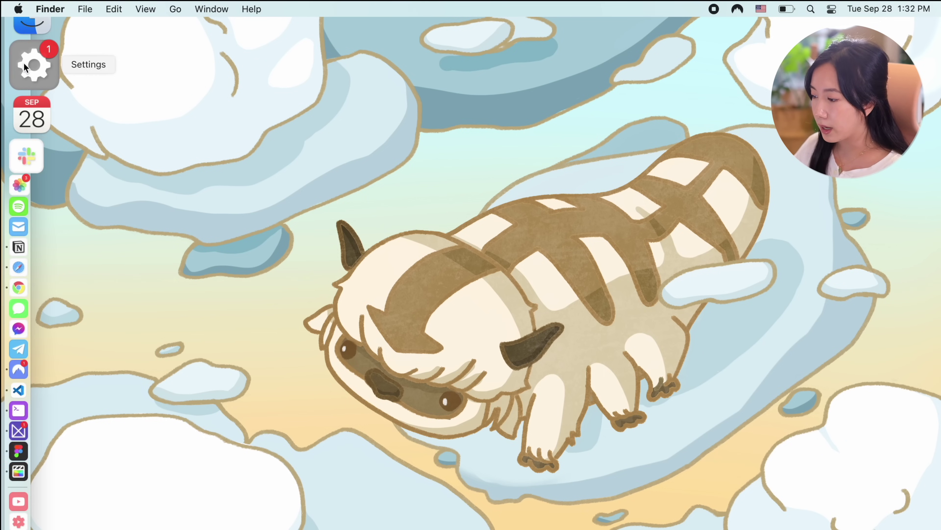
In General preferences, switch the system appearance to Dark, then to Auto.
click(18, 64)
click(431, 157)
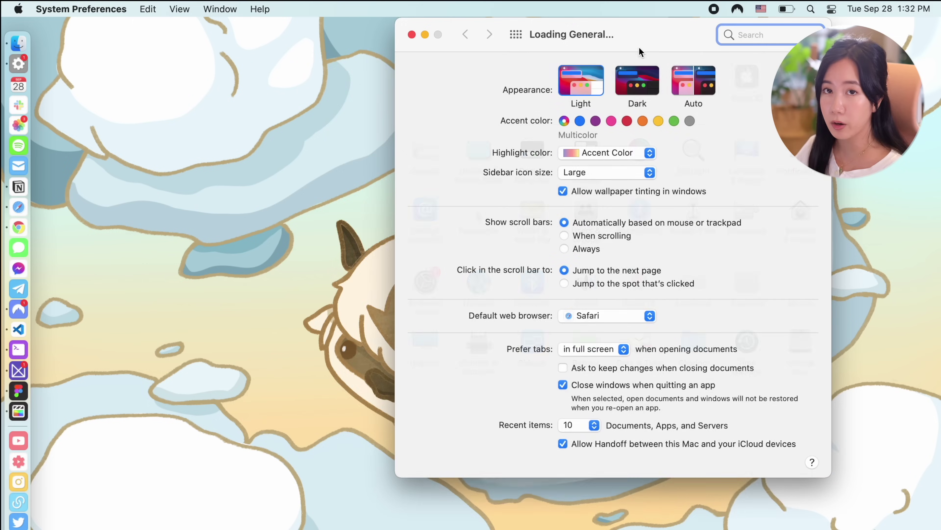
drag(639, 47, 506, 86)
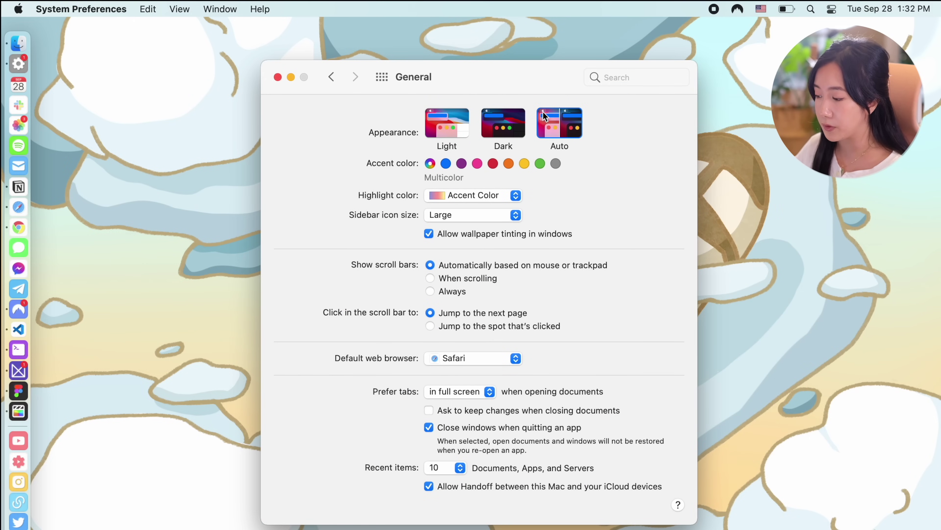
click(527, 116)
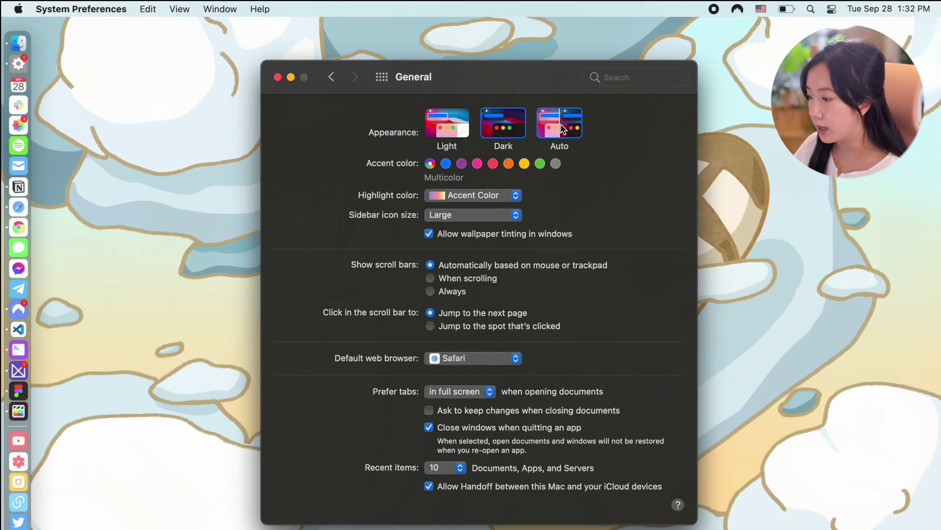
click(561, 124)
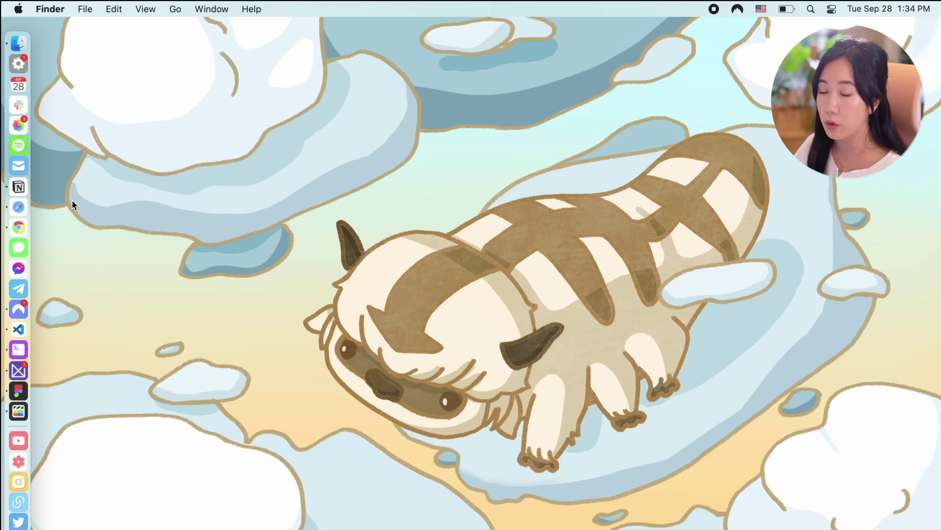
Open Dock & Menu Bar settings from the Dock's context menu, then close them.
right_click(16, 430)
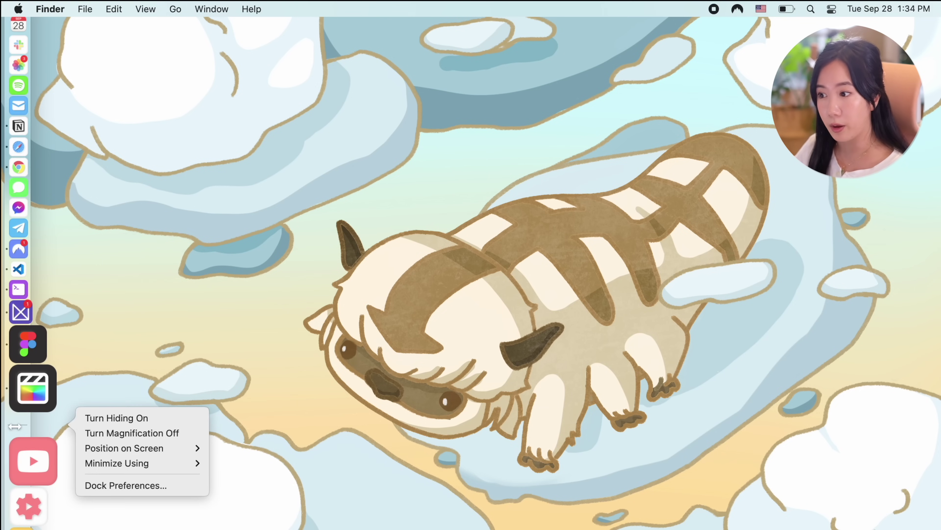
click(115, 482)
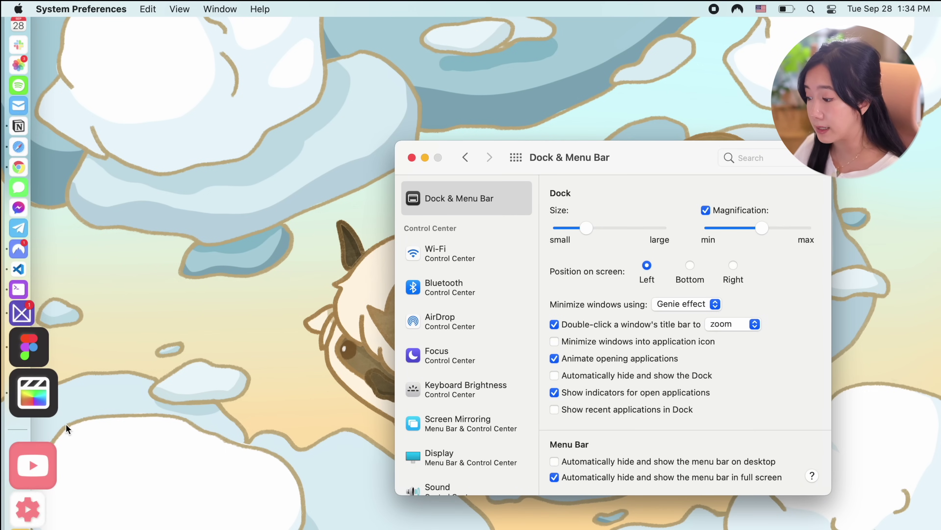
key(super+q)
click(889, 9)
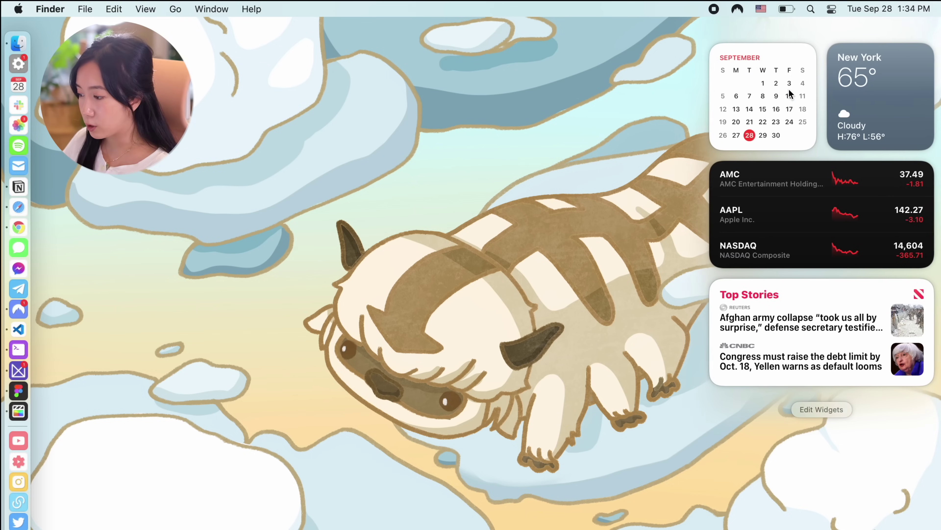
Open the Notification Center widget gallery, finish editing, and dismiss the widgets.
click(812, 409)
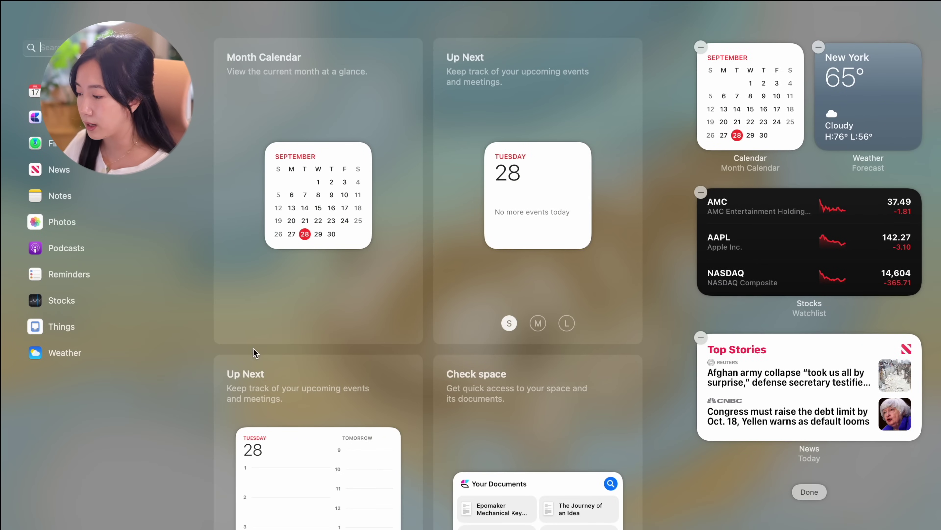
click(810, 491)
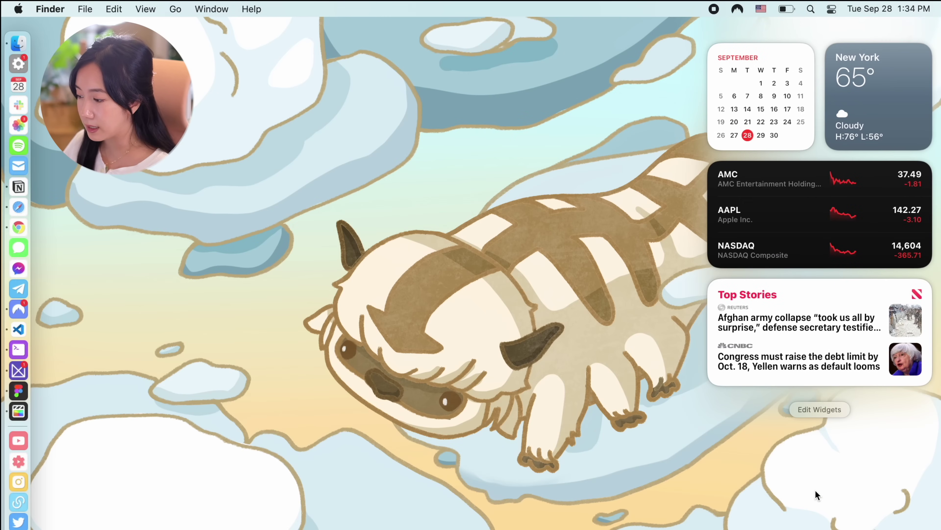
click(658, 521)
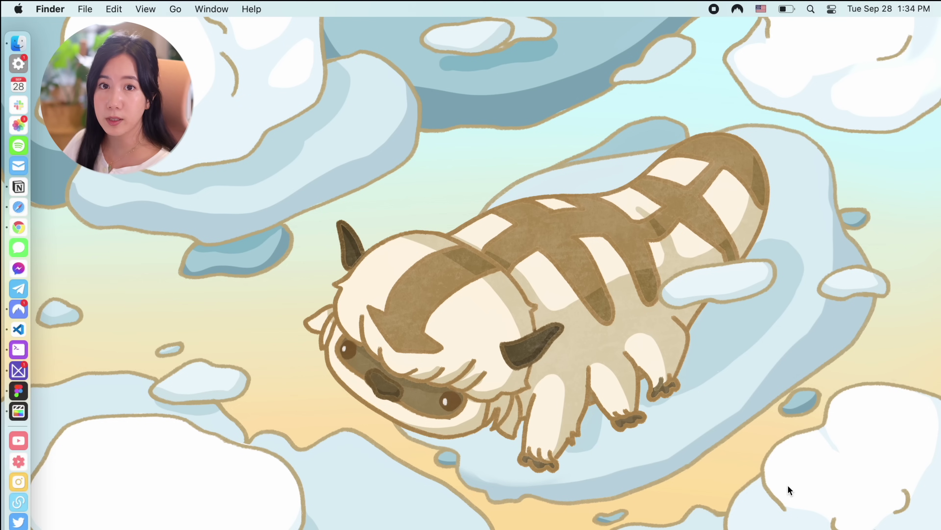
click(30, 63)
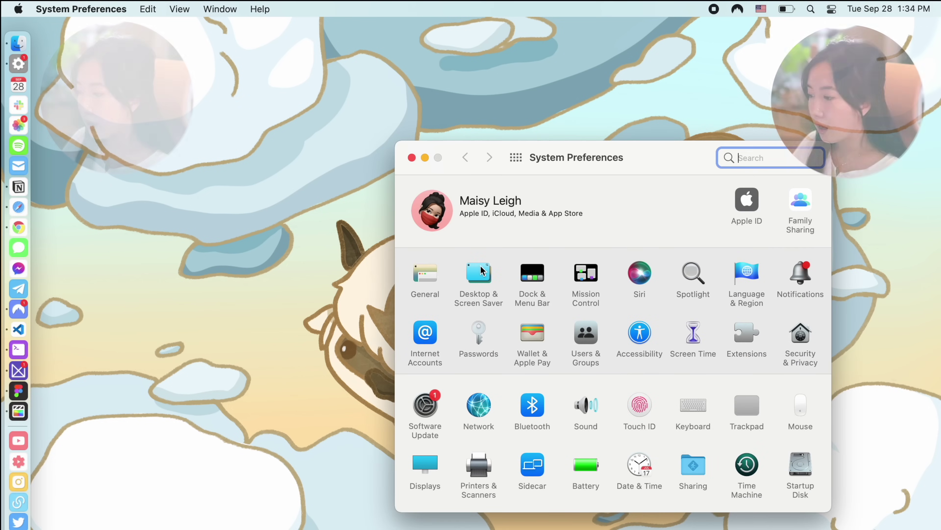
In Desktop & Screen Saver, choose the Hello screen saver with the Soft Tones theme.
click(481, 271)
click(639, 193)
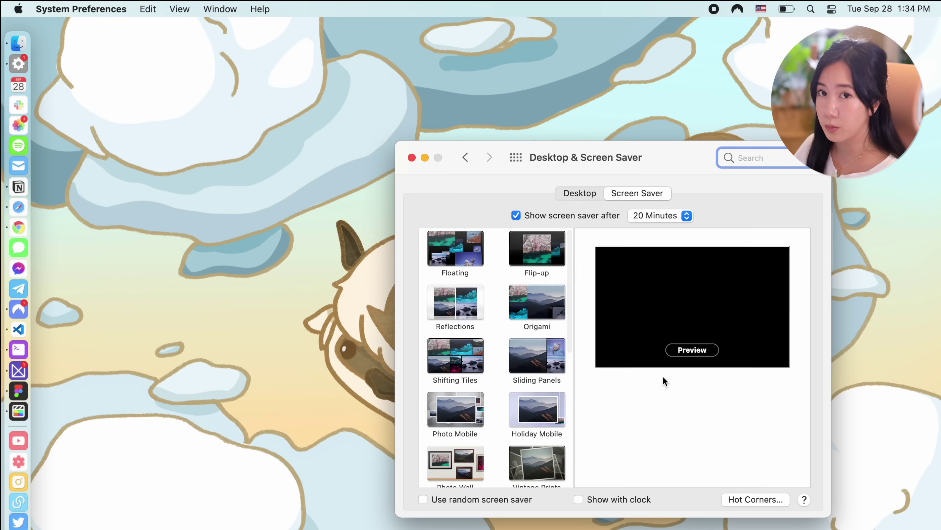
click(686, 429)
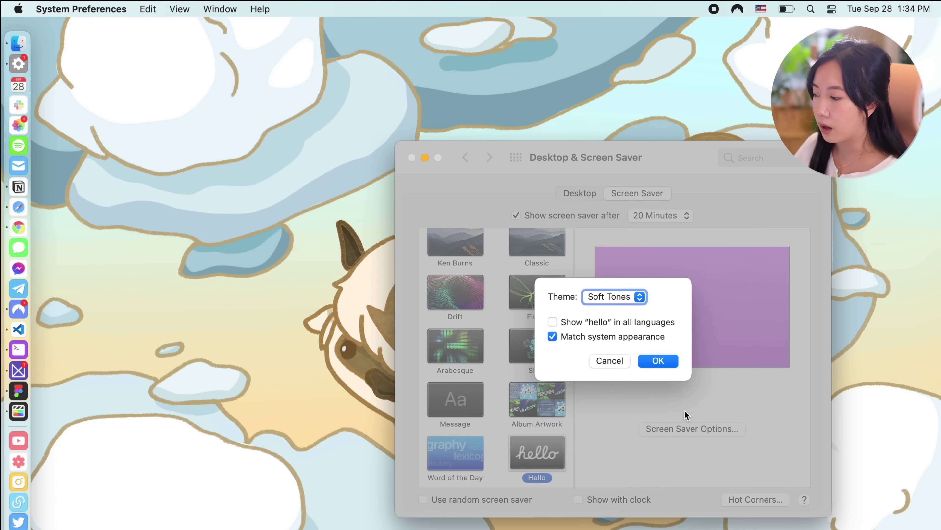
click(669, 357)
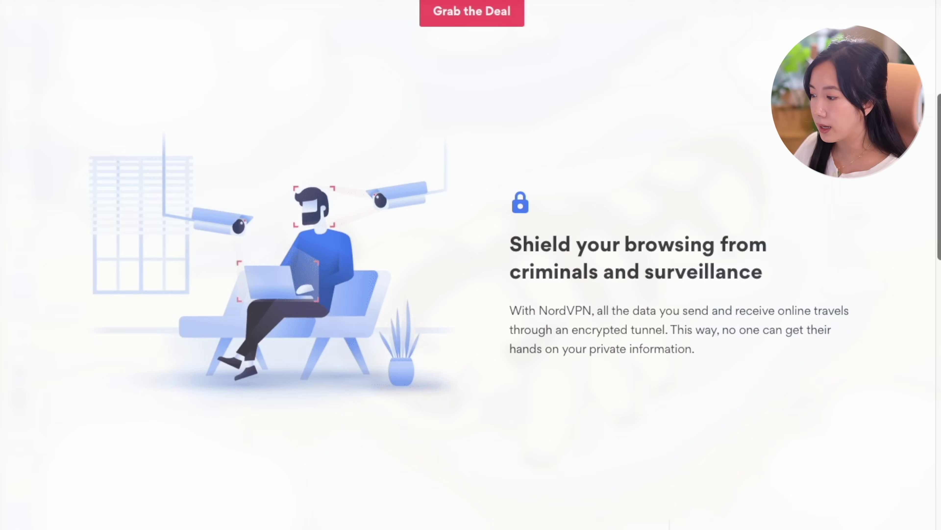
Scroll the NordVPN feature page down to the 'Secure all your devices' section.
scroll(471, 260, down, 1)
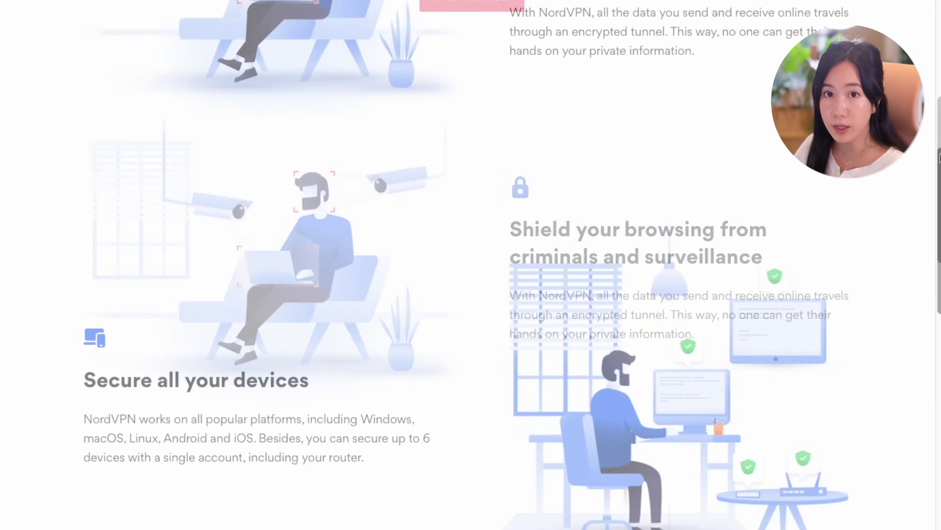
scroll(940, 189, down, 5)
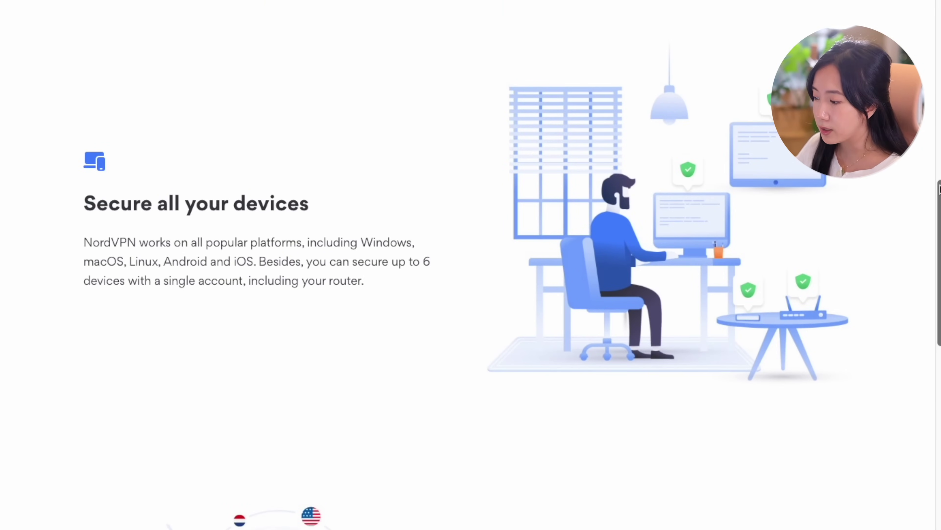
scroll(934, 264, down, 2)
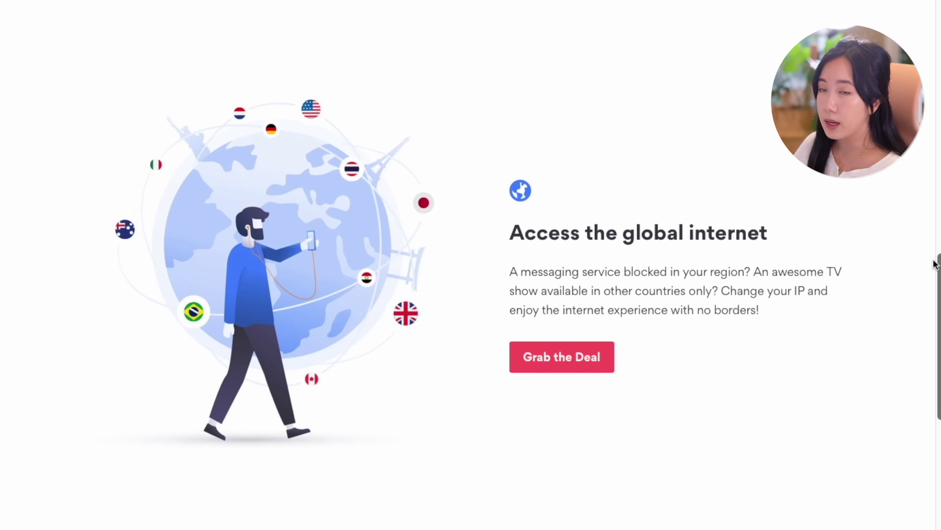
scroll(934, 264, down, 1)
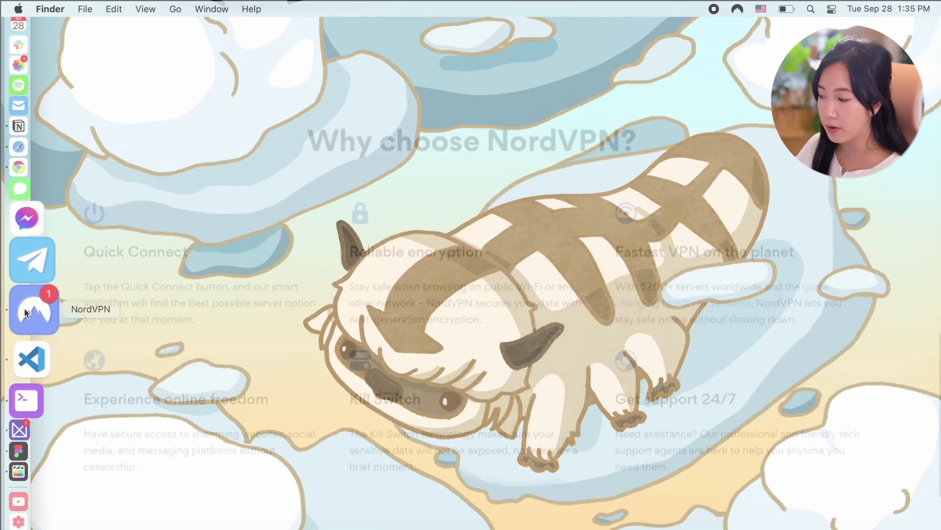
Look through NordVPN's Dark Web Monitor and Appearance preferences, then close them.
click(25, 312)
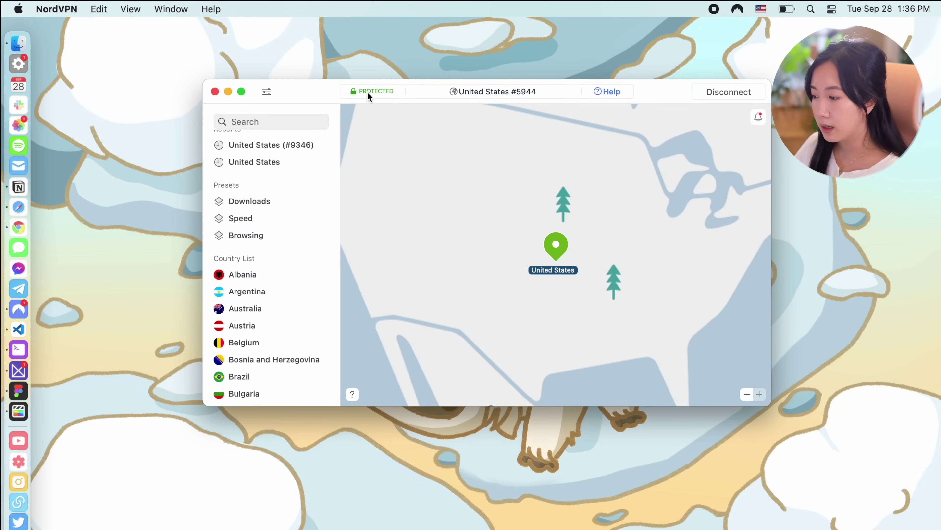
click(267, 92)
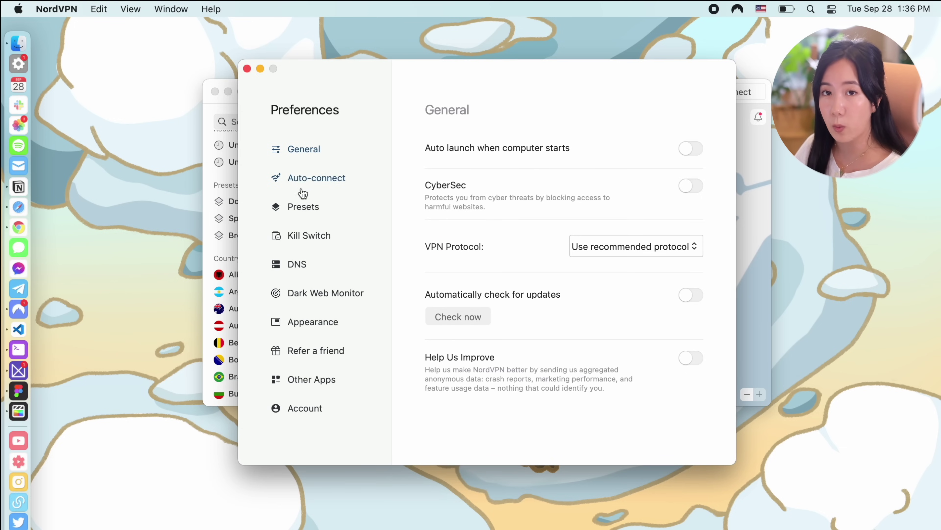
click(294, 299)
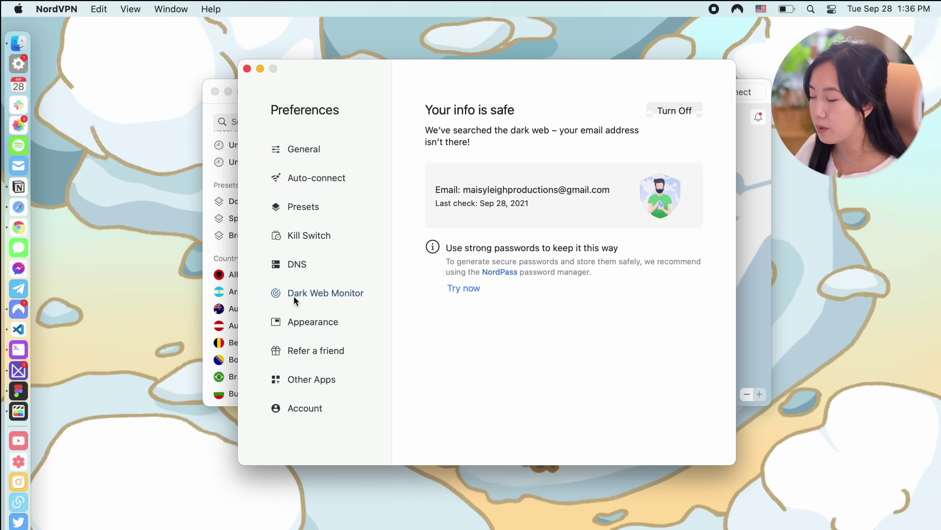
click(294, 324)
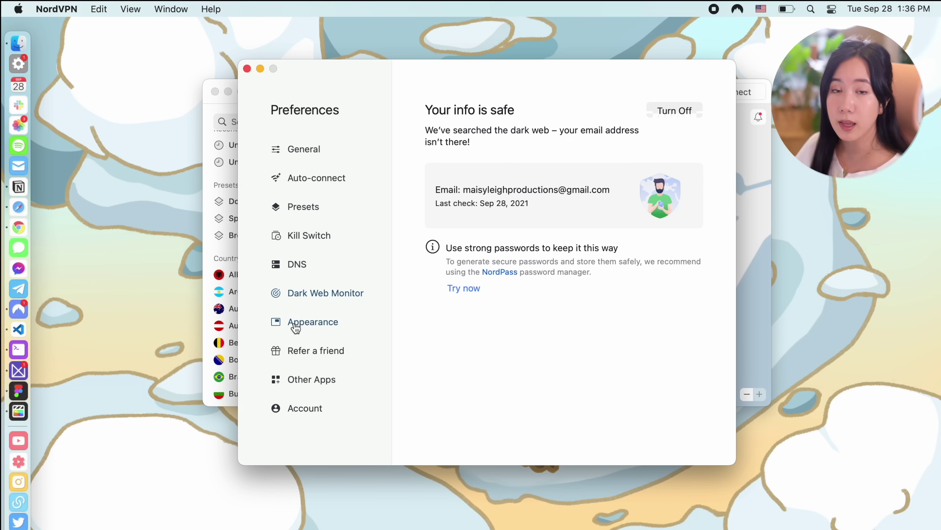
click(247, 69)
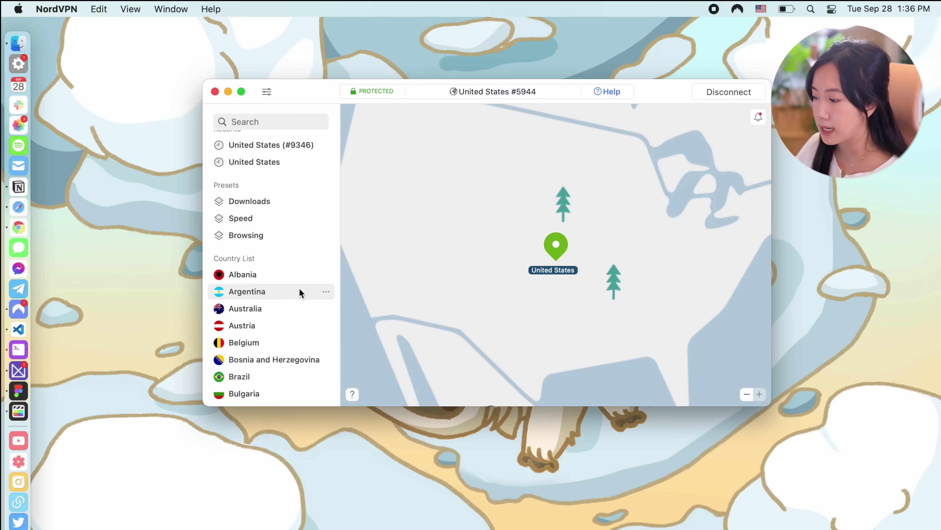
Quick Connect to the recommended United States #5944 server.
scroll(300, 293, down, 5)
scroll(300, 293, down, 10)
scroll(300, 292, up, 15)
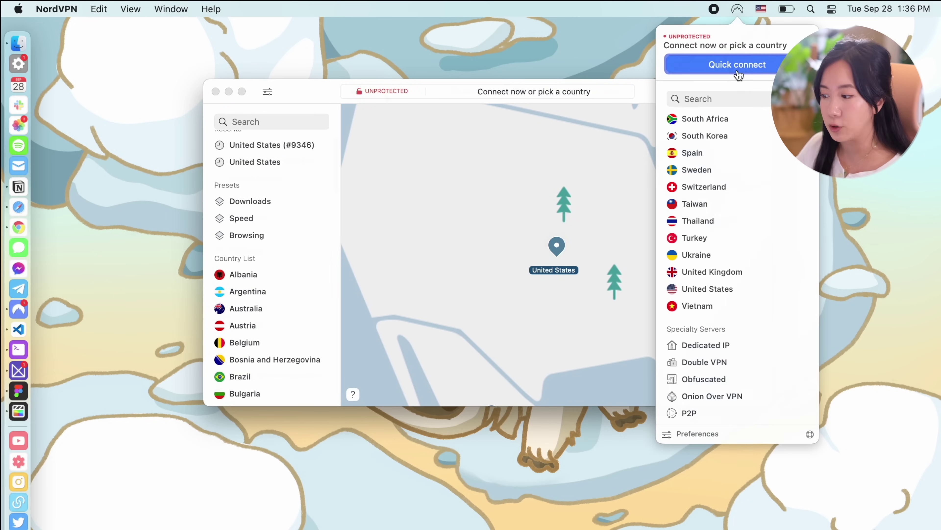
click(737, 67)
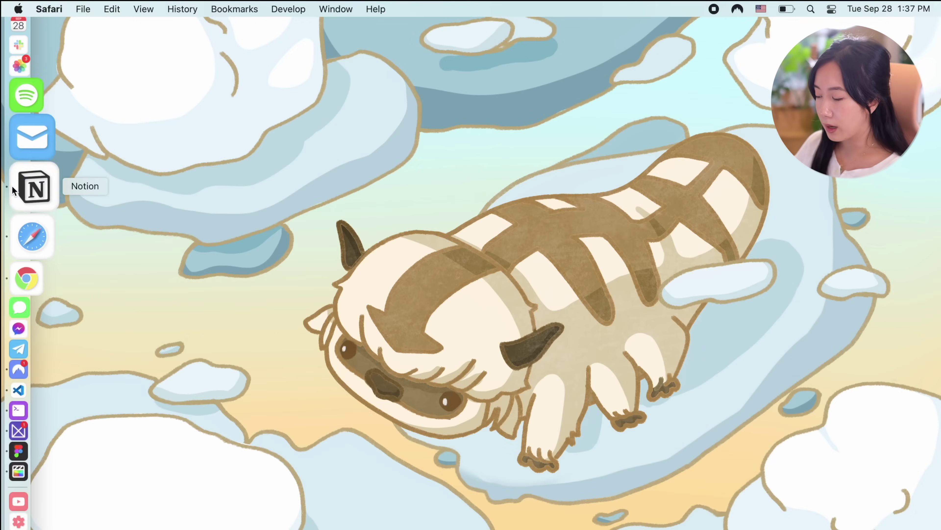
Browse Notion's Youtube, Family and Plant Care pages, open Bowl Force 99, then exit full screen.
click(30, 134)
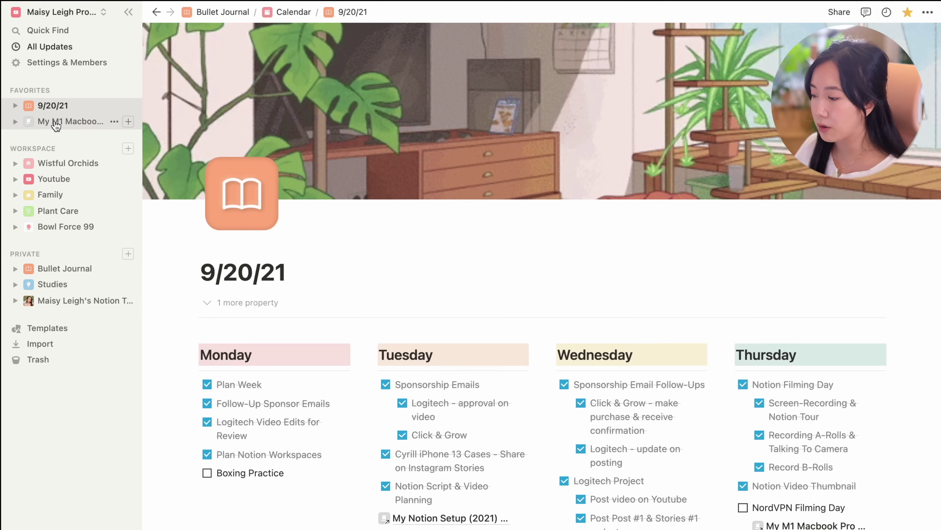
click(84, 178)
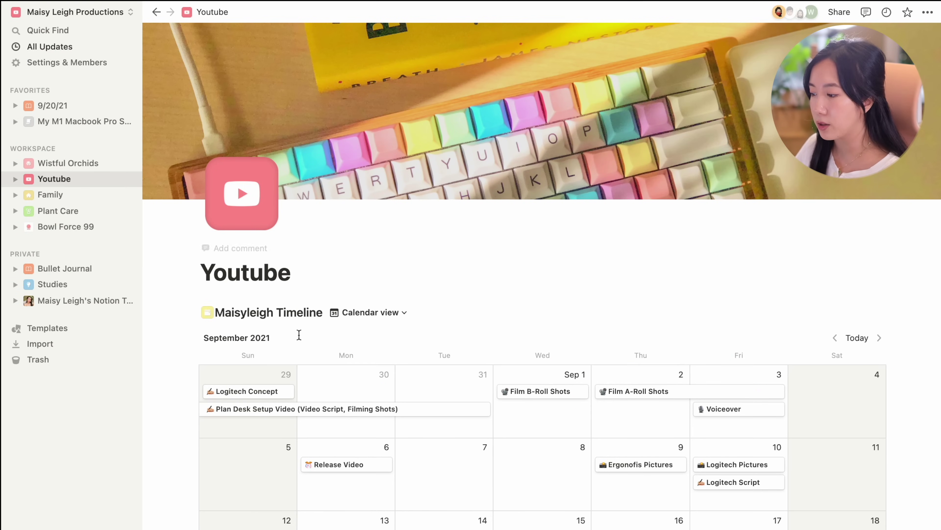
scroll(299, 334, down, 10)
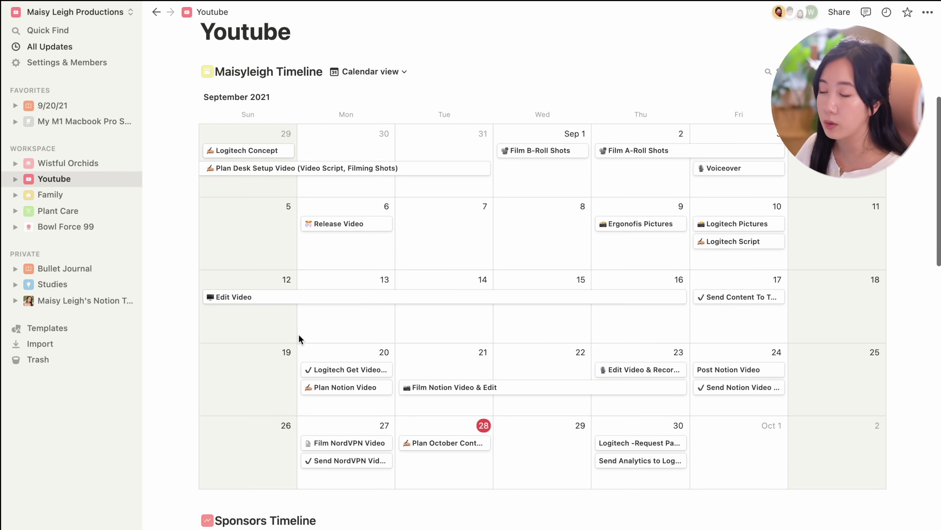
scroll(299, 334, down, 10)
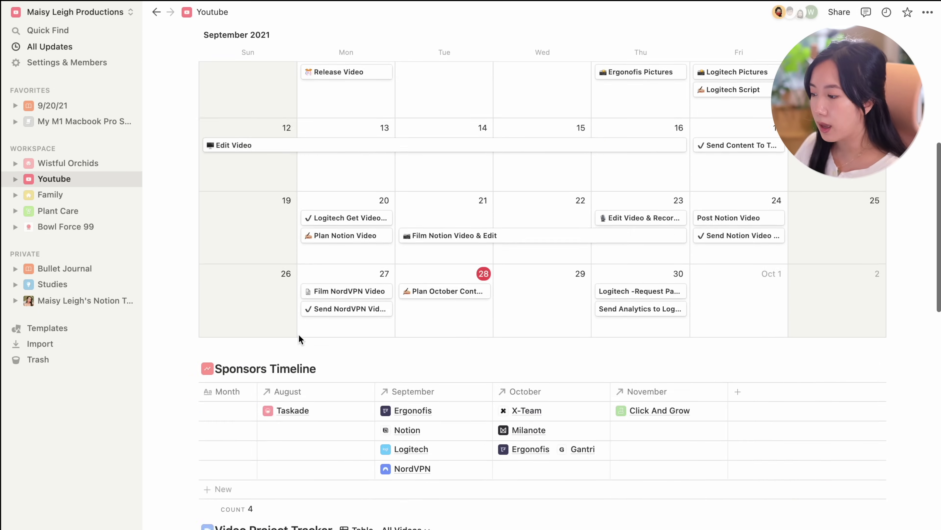
click(67, 196)
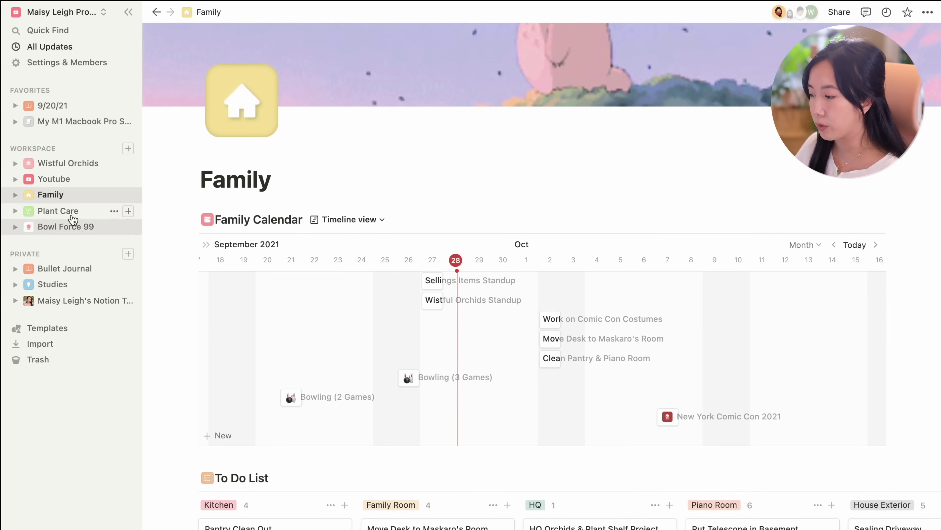
click(106, 213)
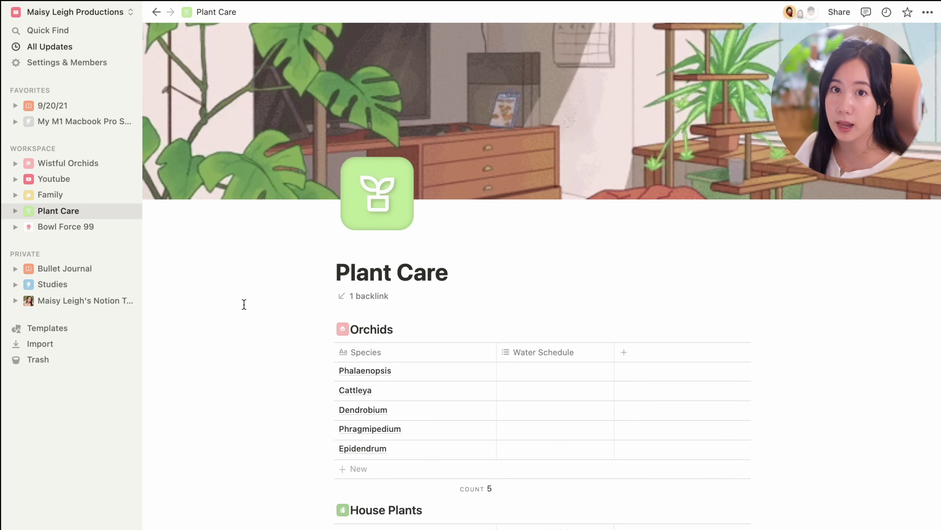
click(70, 226)
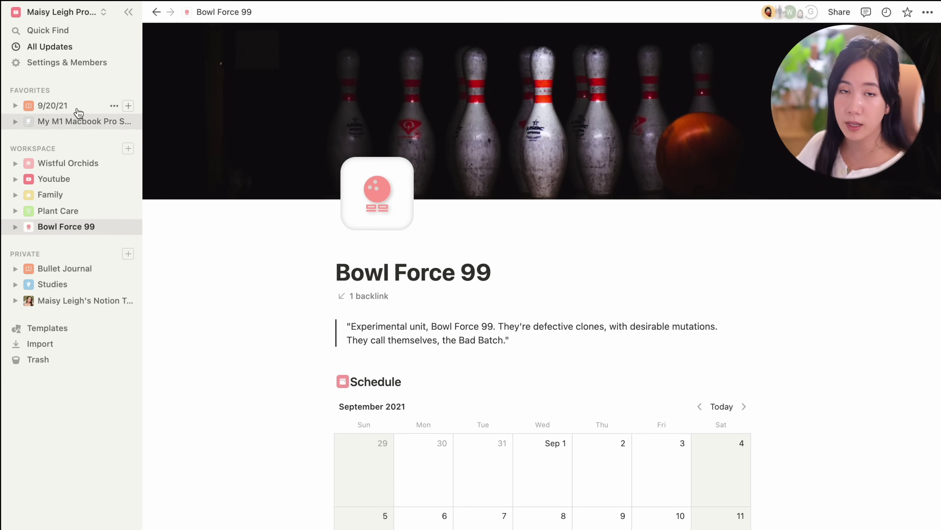
key(ctrl+Left)
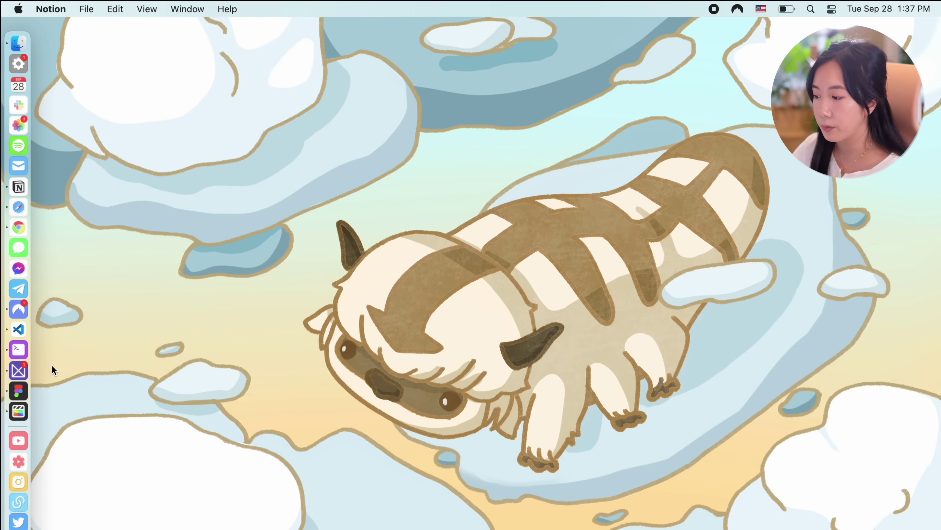
Insert <circle r="50" cx="50" cy="50" /> in the Shape on line 162 of Mobile.js and save.
click(23, 331)
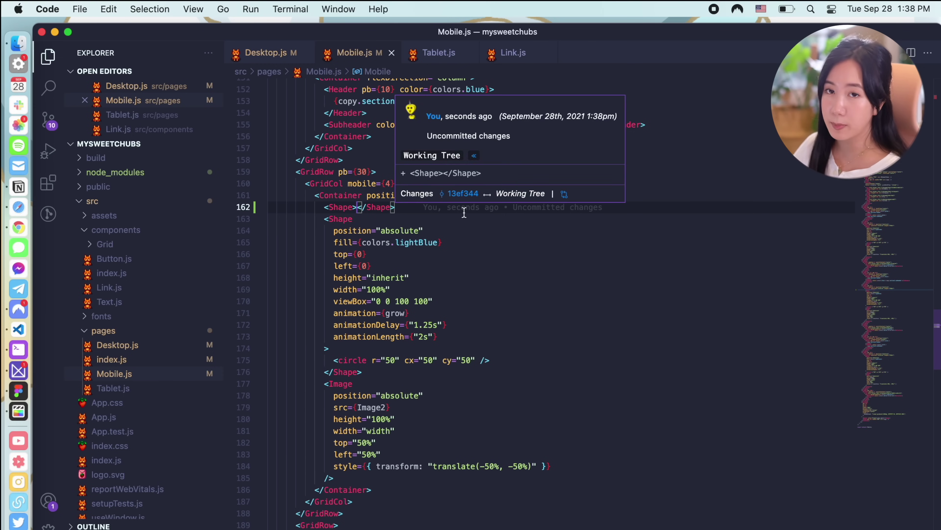
text(<circle r="50" cx=")
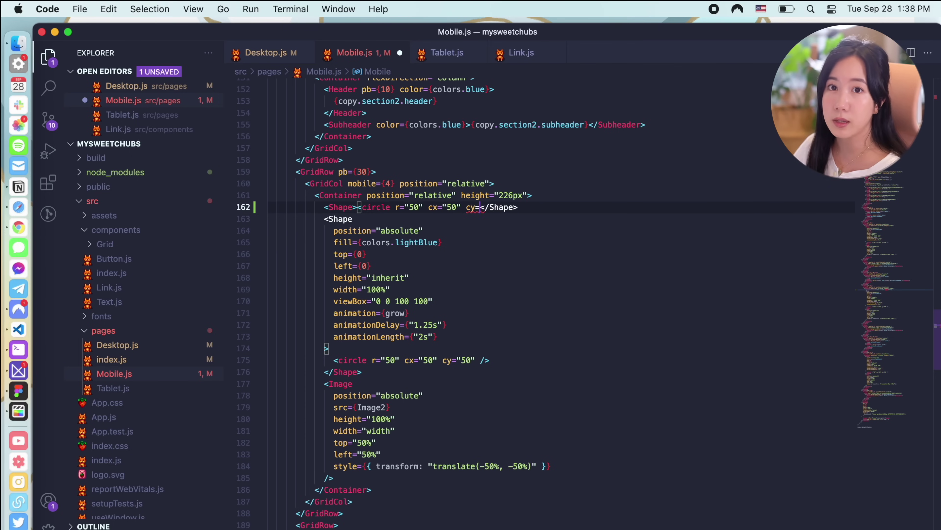
text(50" cy="50" />)
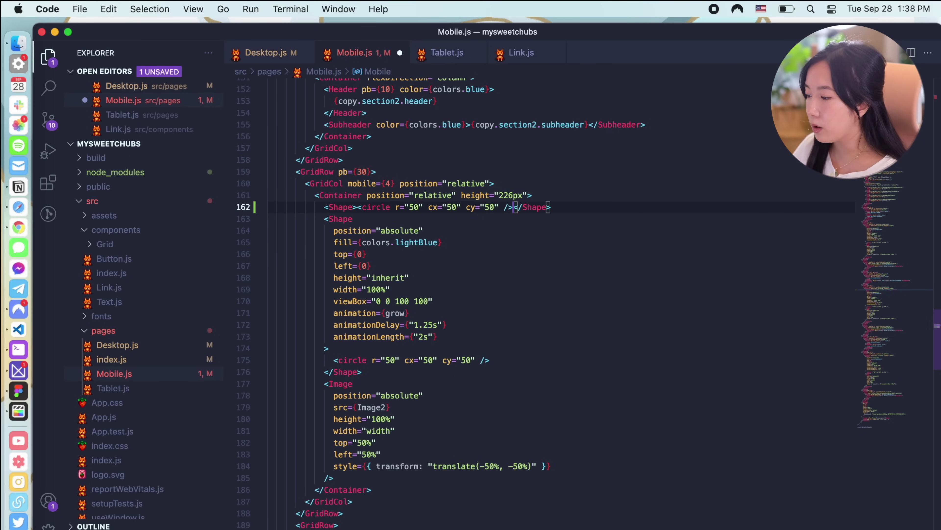
key(super+s)
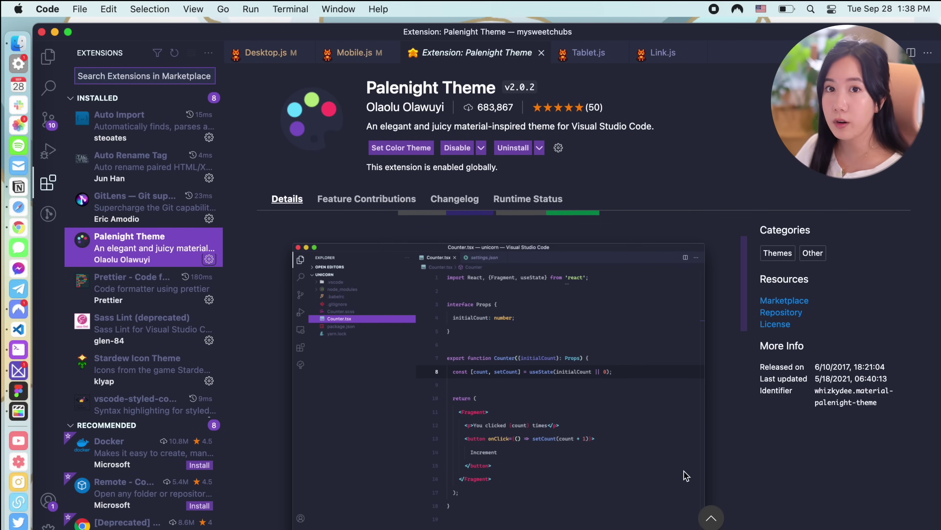
Apply a Palenight variant as the VS Code colour theme.
scroll(686, 476, down, 4)
scroll(686, 476, down, 10)
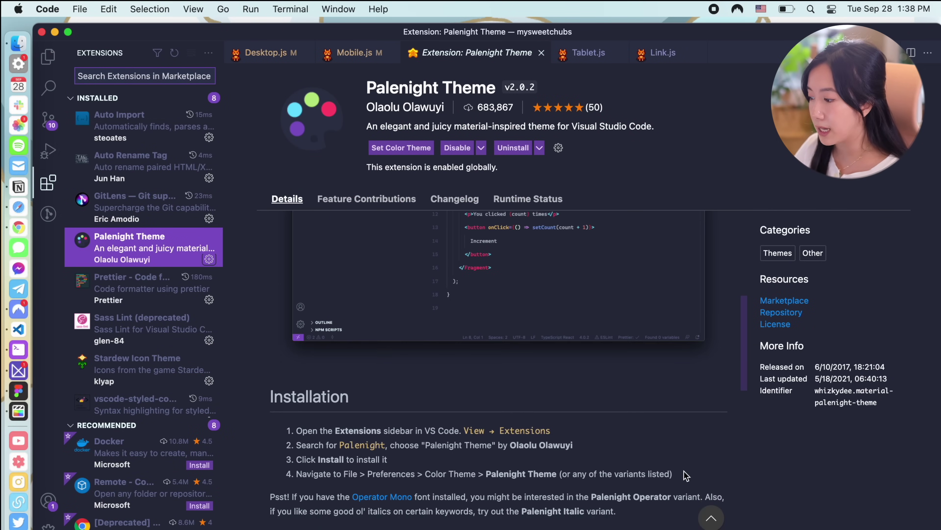
scroll(678, 464, up, 15)
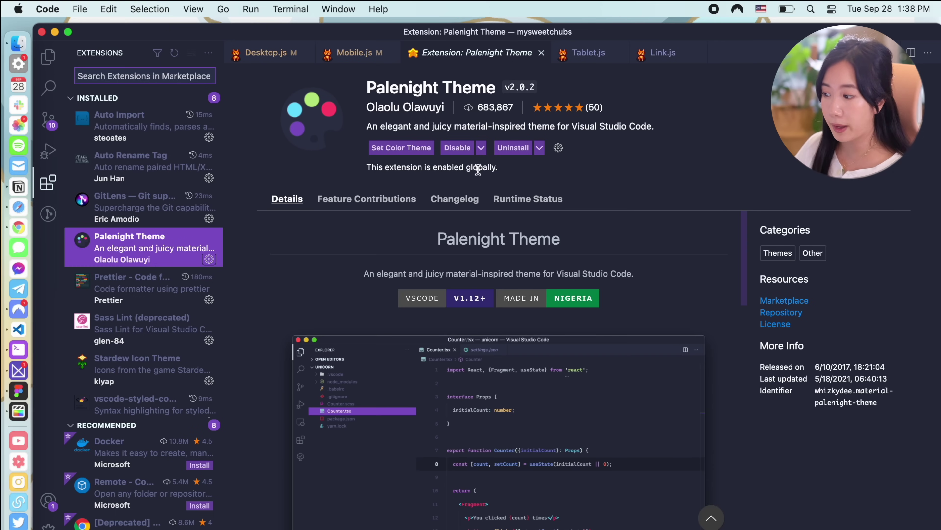
click(428, 147)
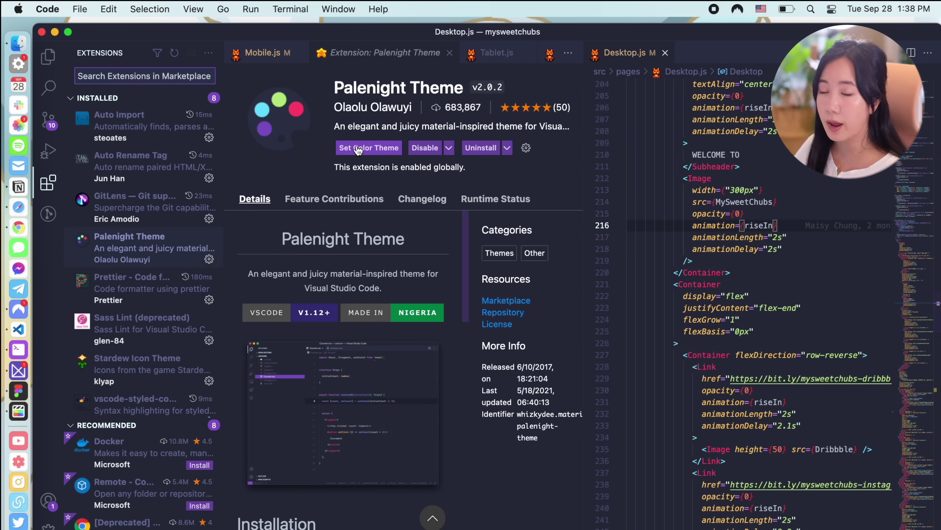
click(358, 148)
key(Escape)
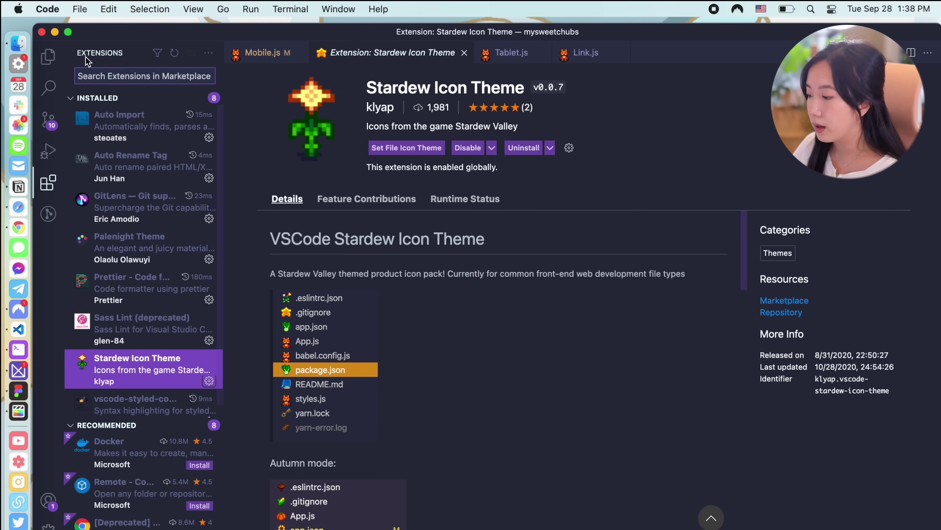
Set the Stardew file icon theme to Autumn, then change it to Winter.
click(49, 57)
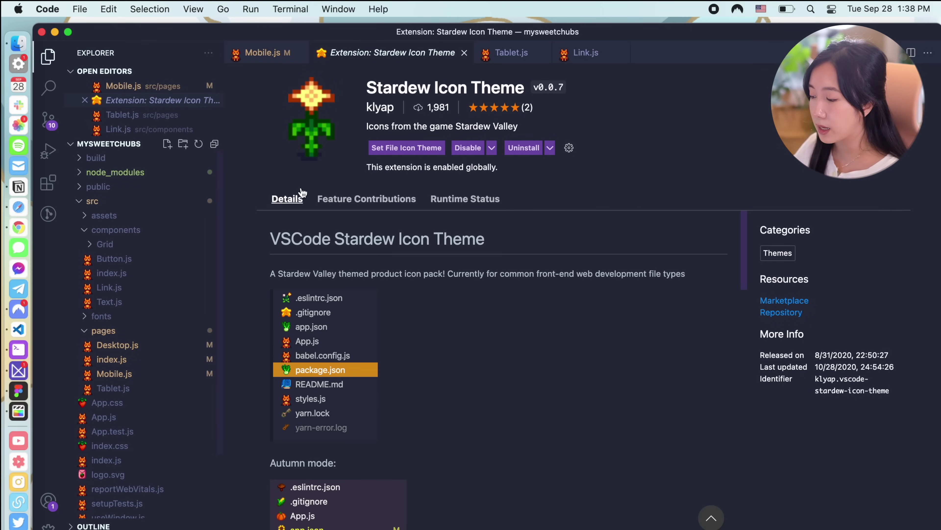
scroll(370, 238, down, 15)
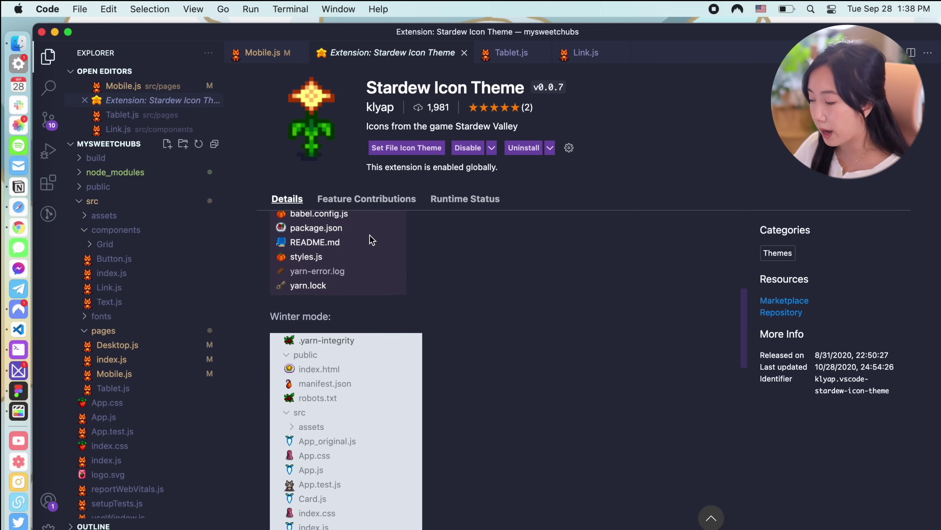
scroll(370, 238, up, 3)
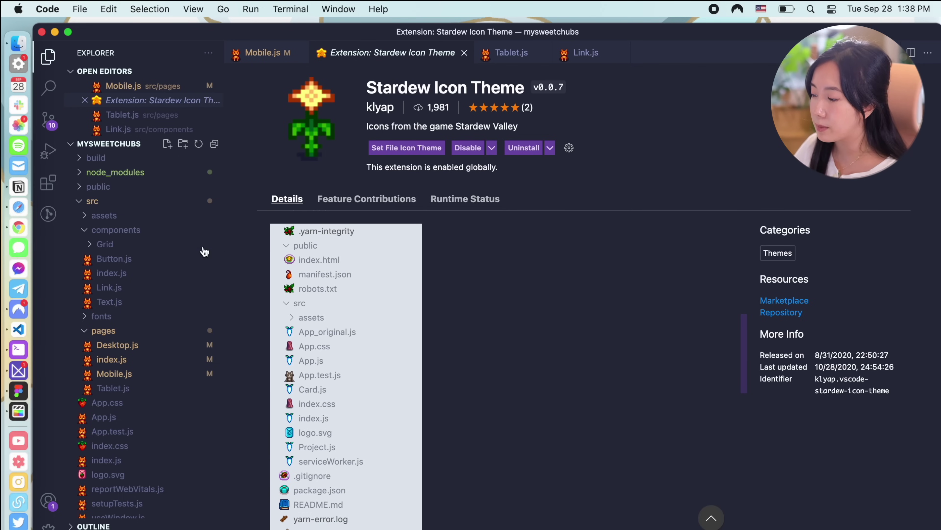
click(439, 149)
click(360, 91)
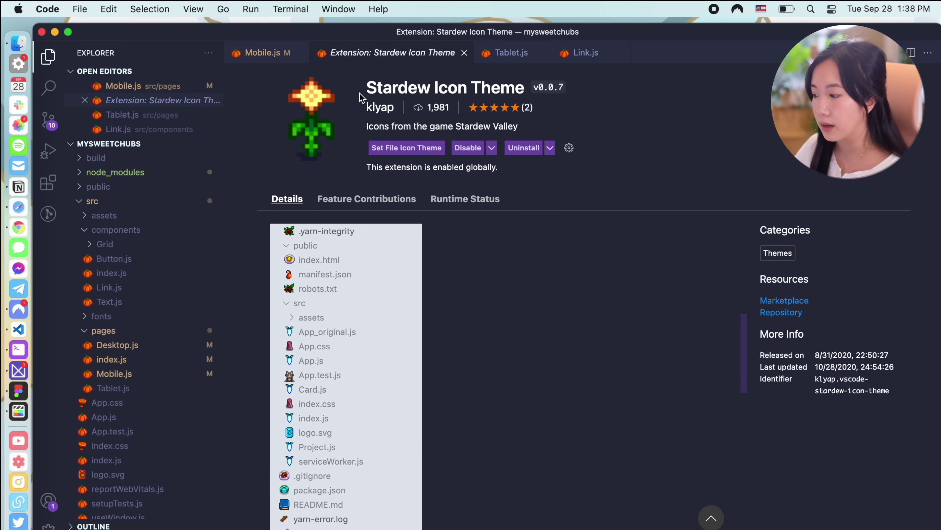
click(417, 148)
click(319, 98)
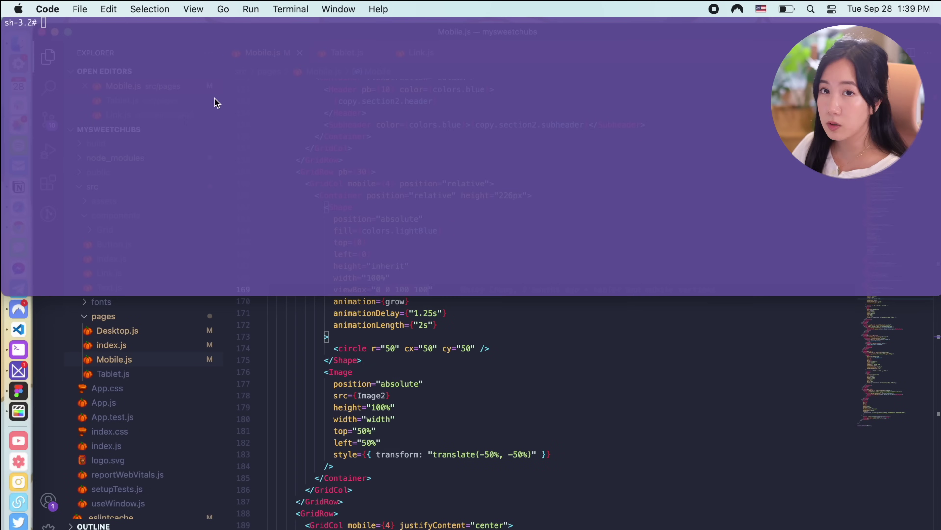
Run ls in the iTerm2 dropdown terminal to list the mysweetchubs project files.
click(205, 71)
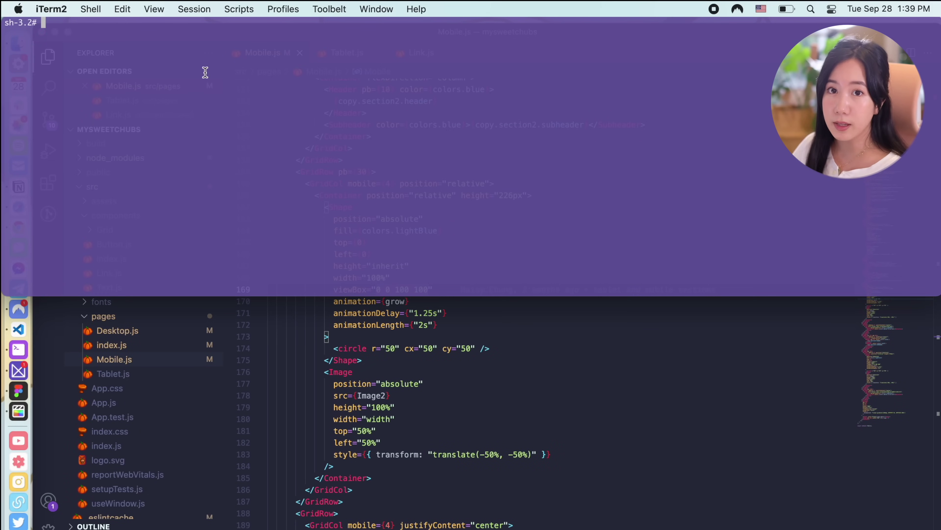
click(50, 9)
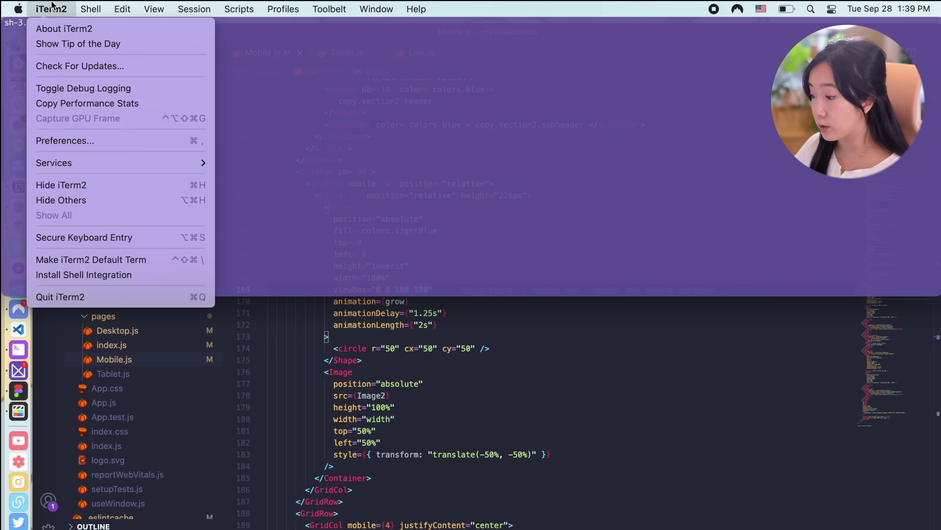
click(118, 60)
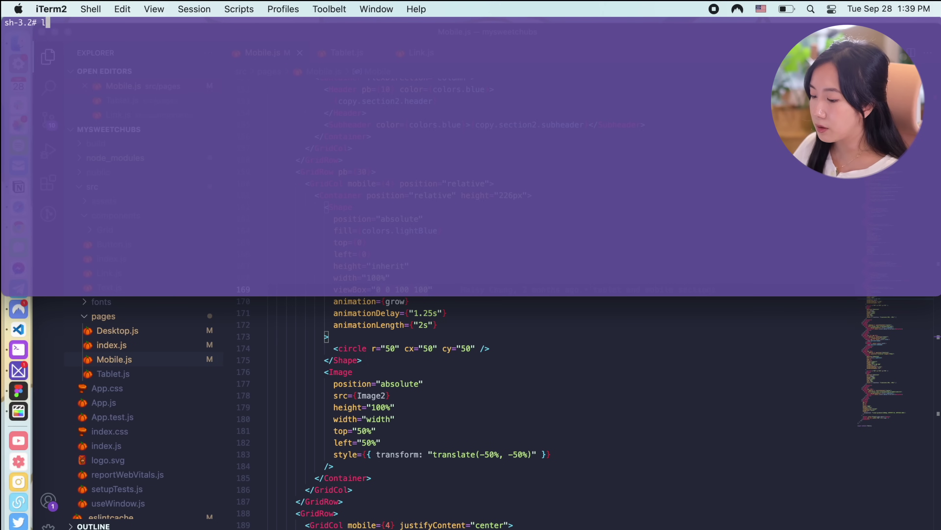
text(ls)
key(Return)
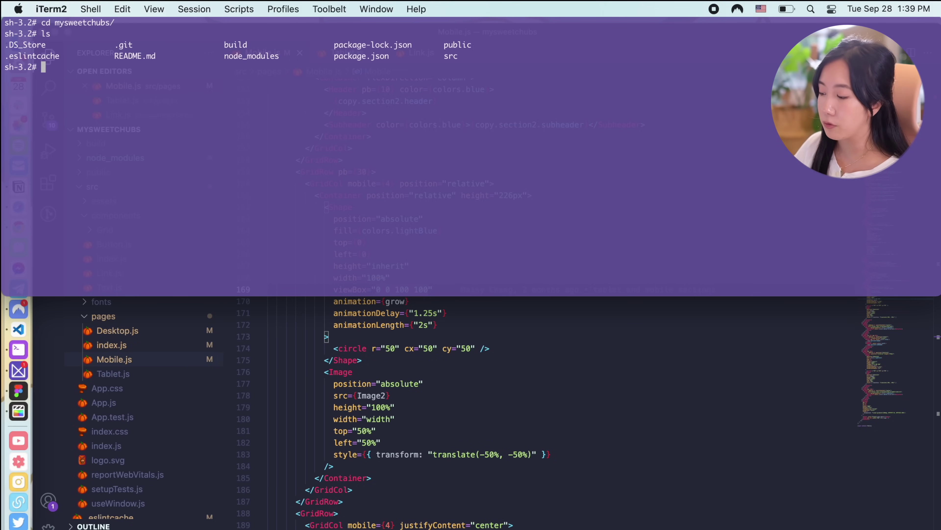
Change the terminal background colour to a muted purple in the colour picker.
key(alt+space)
key(alt+space)
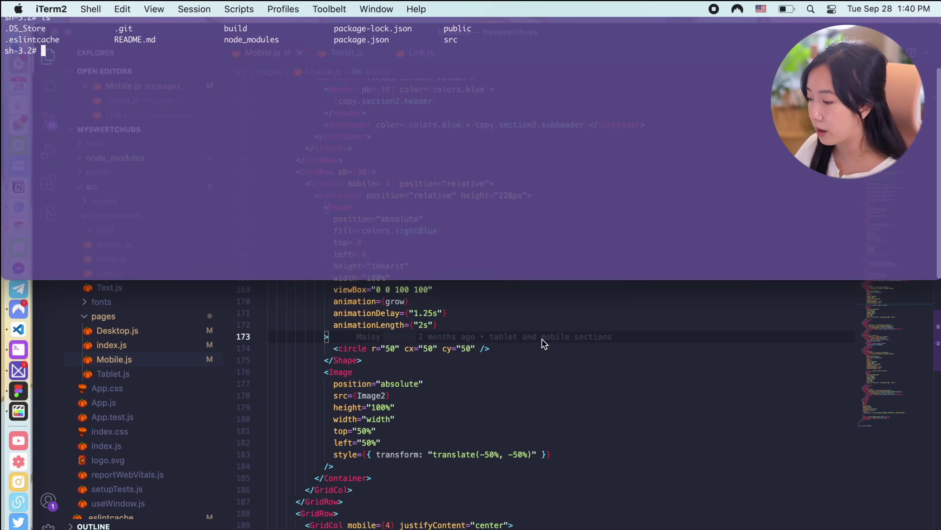
key(alt+space)
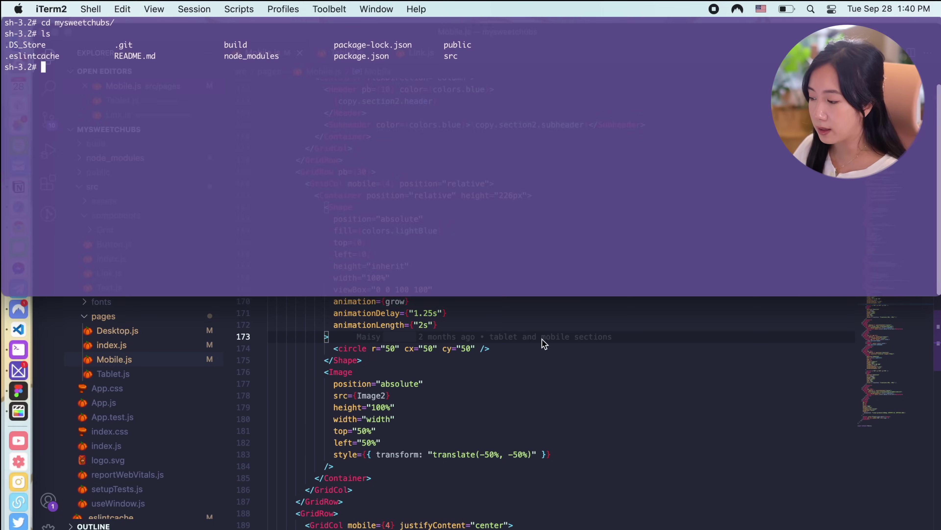
key(alt+space)
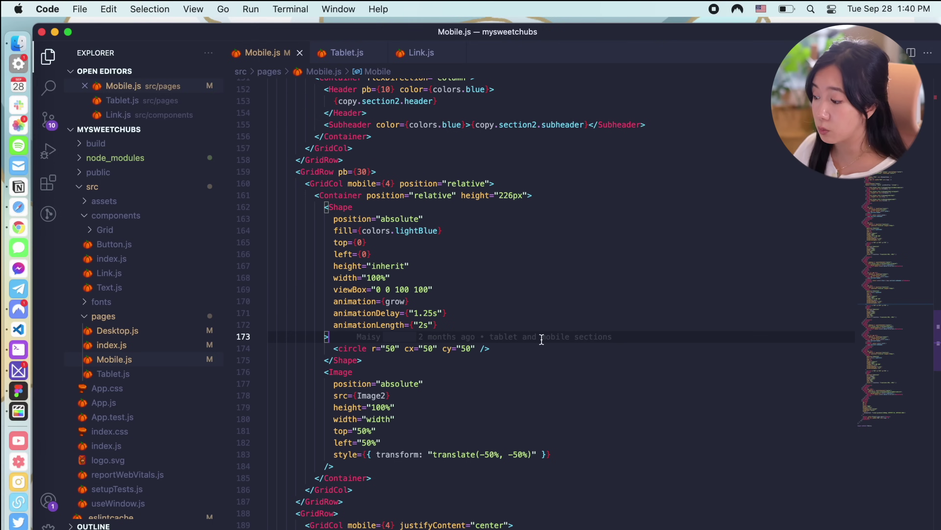
key(alt+space)
key(alt+space)
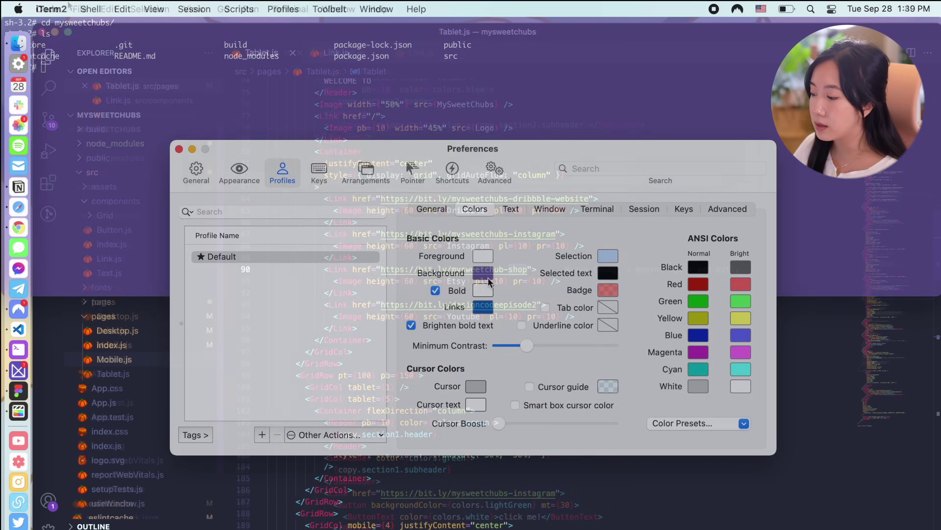
click(483, 273)
mouse_move(479, 366)
mouse_down()
mouse_move(465, 352)
mouse_move(470, 368)
mouse_up()
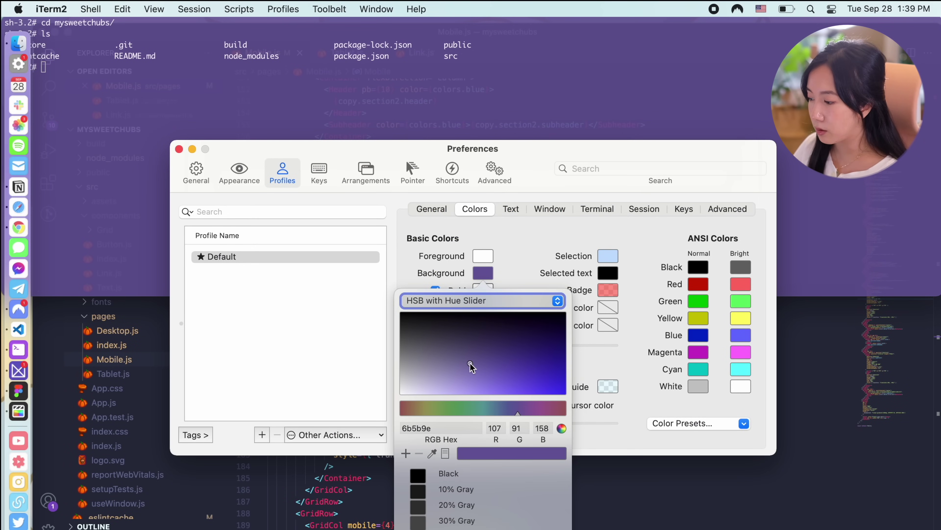
click(527, 261)
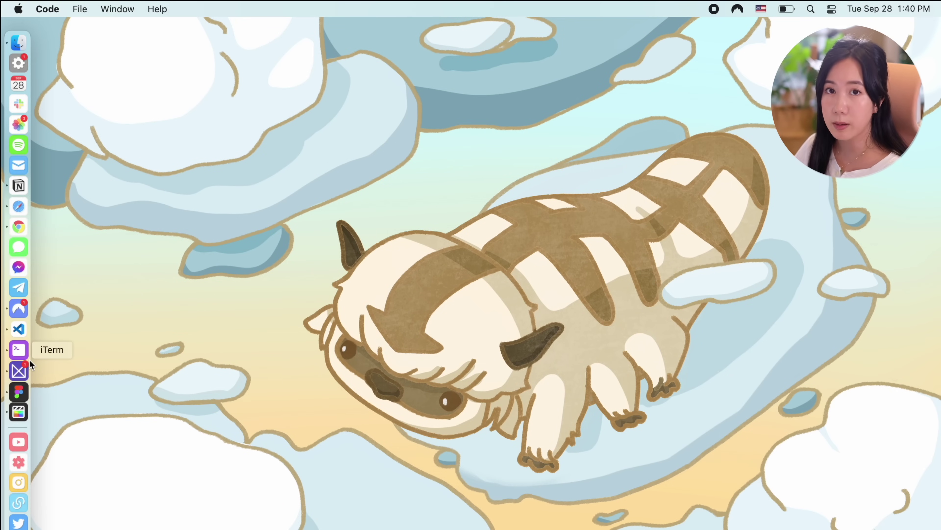
Bring Milanote forward and zoom out and back in to survey the Wistful Orchids board.
click(27, 369)
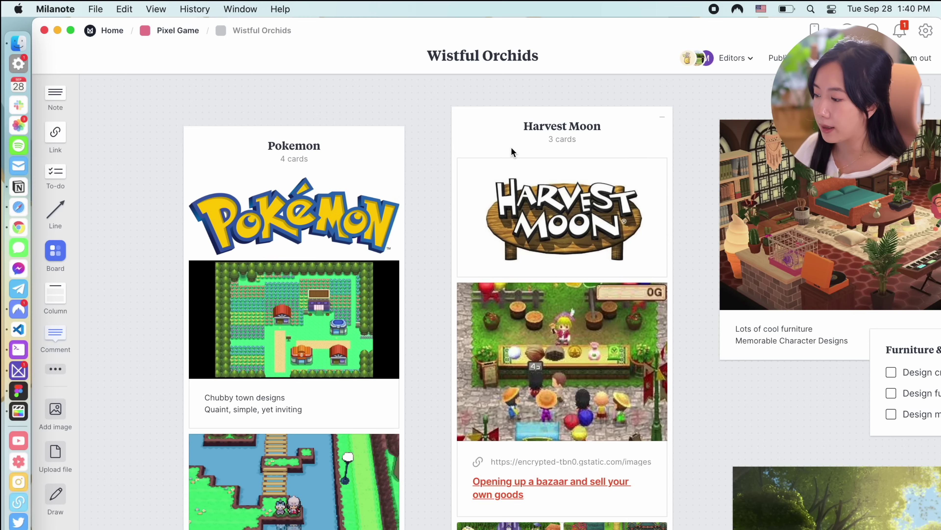
scroll(708, 243, right, 3)
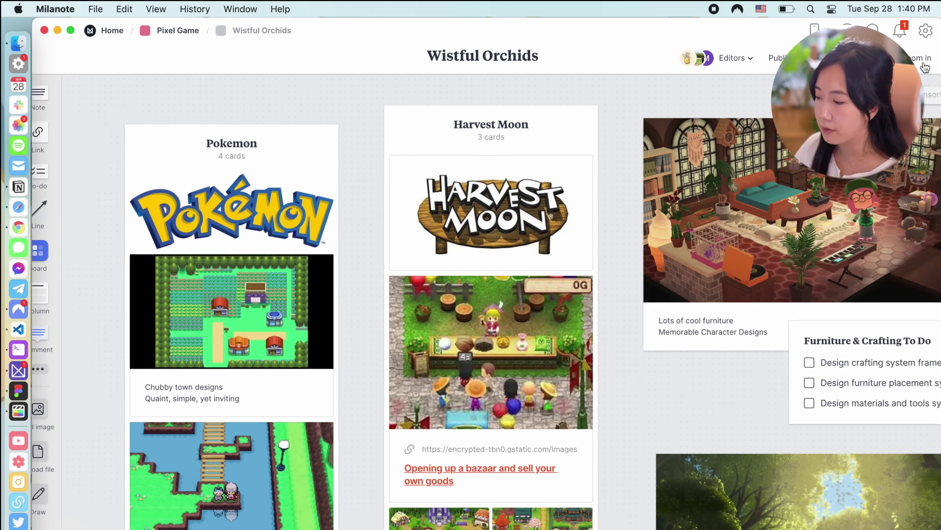
click(924, 59)
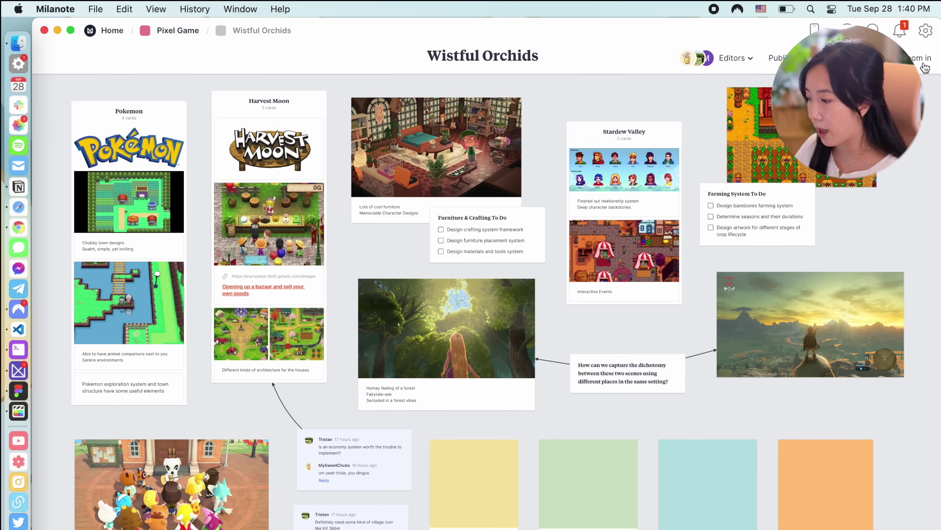
click(924, 63)
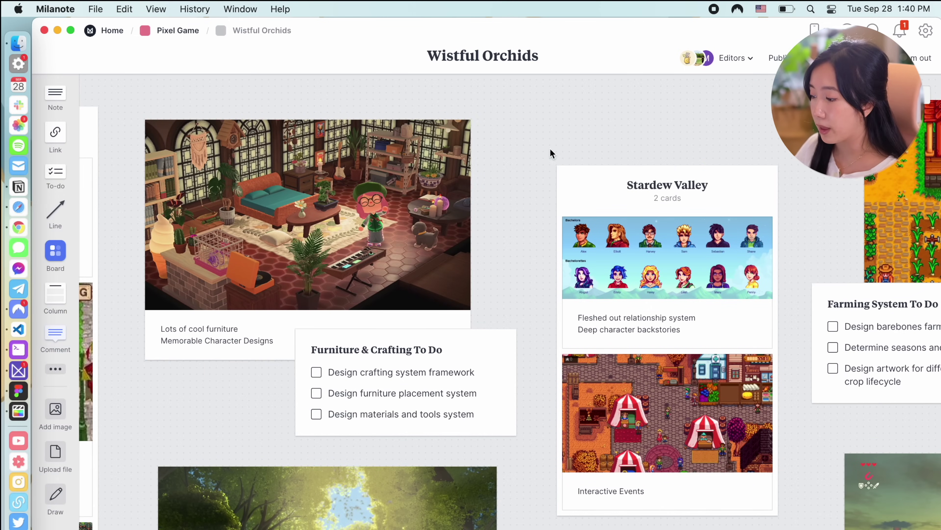
scroll(498, 208, right, 8)
scroll(498, 209, down, 2)
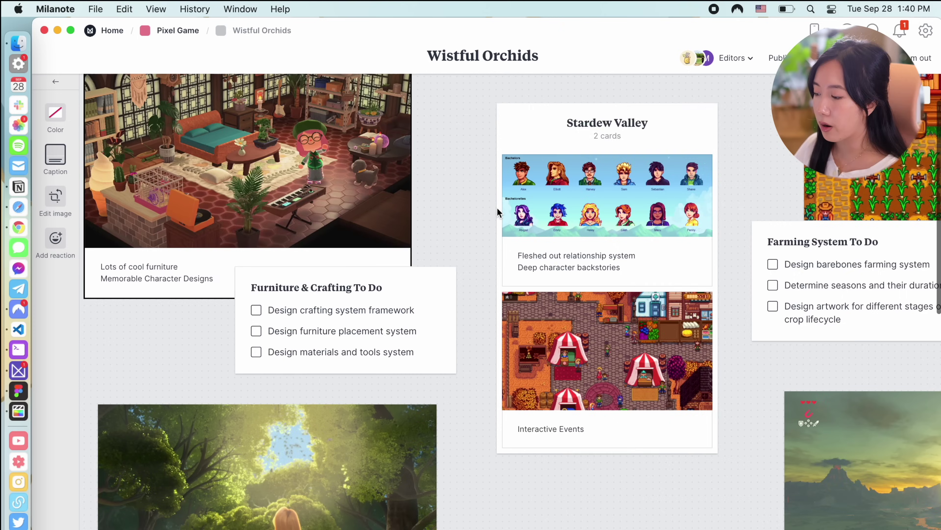
scroll(498, 212, up, 2)
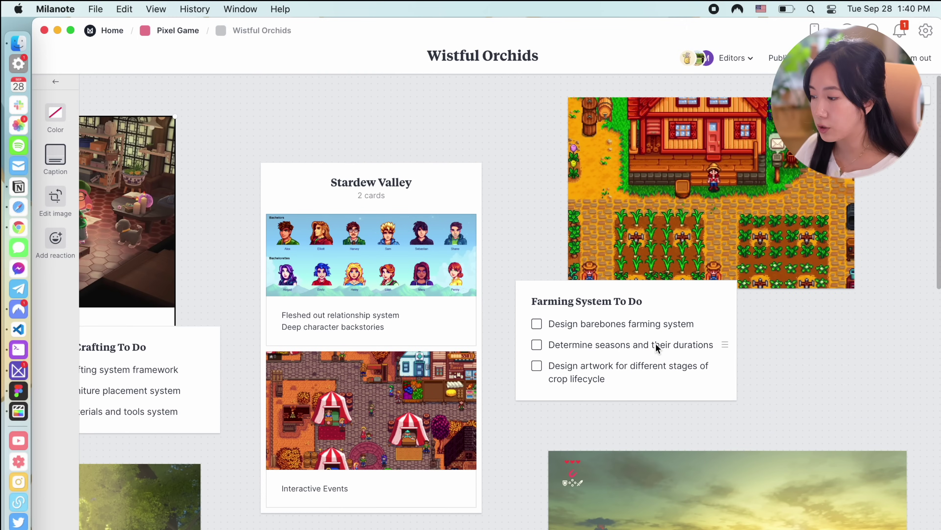
Toggle the seasons-and-durations and barebones farming system tasks, browse the board, then switch to Figma.
click(536, 345)
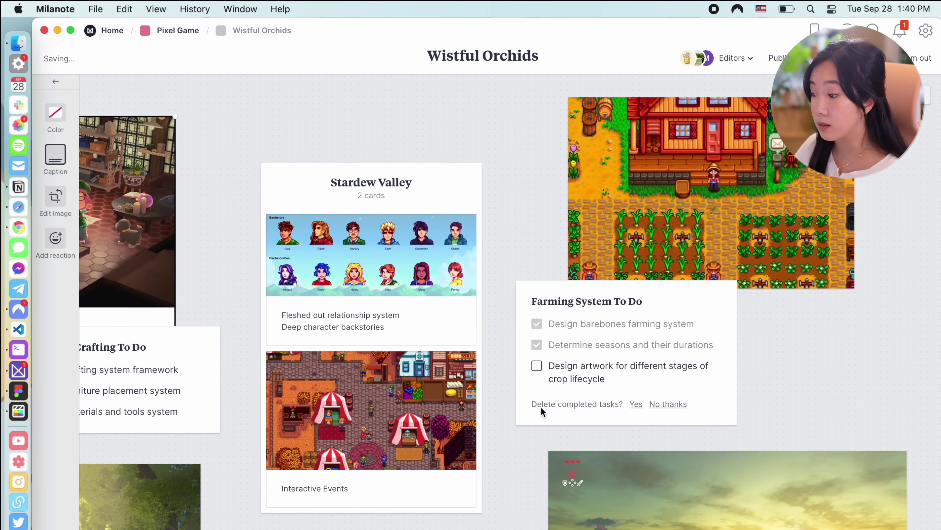
click(536, 327)
scroll(525, 350, left, 15)
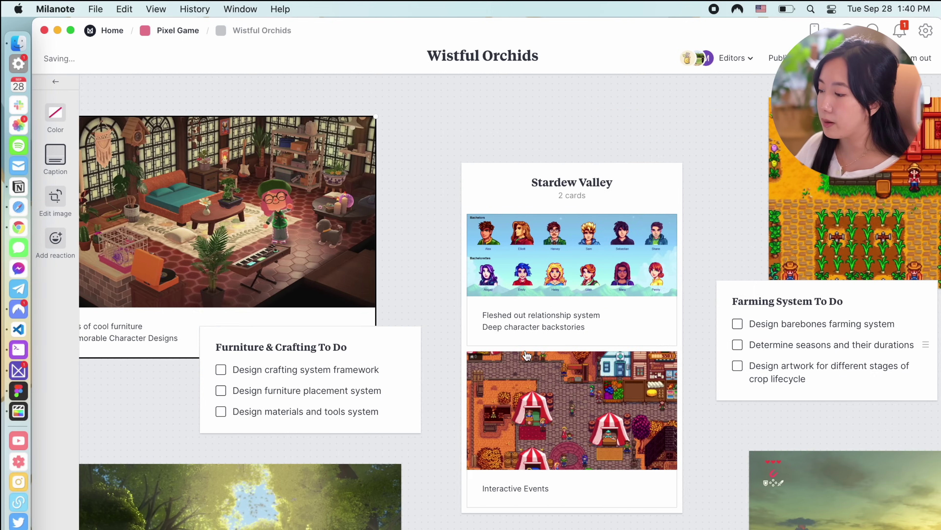
scroll(525, 350, left, 5)
scroll(526, 350, down, 9)
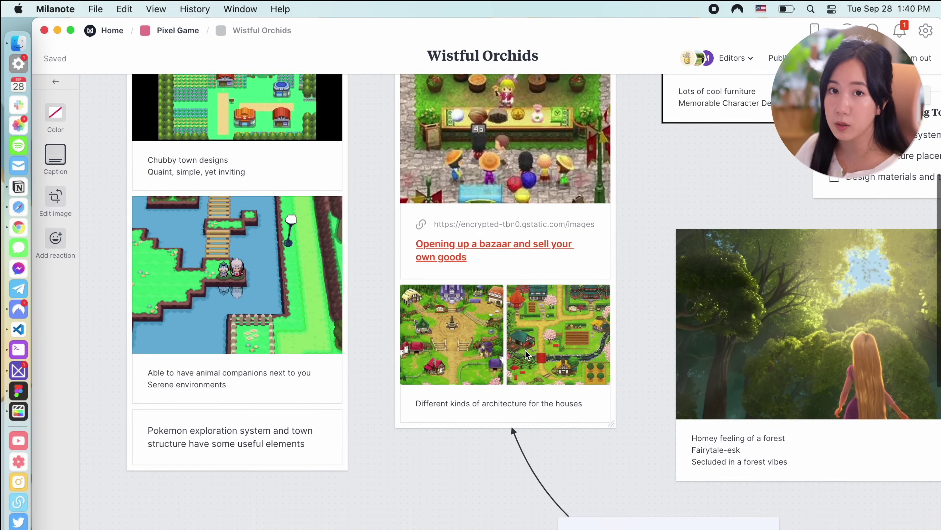
scroll(525, 350, right, 15)
scroll(525, 349, down, 5)
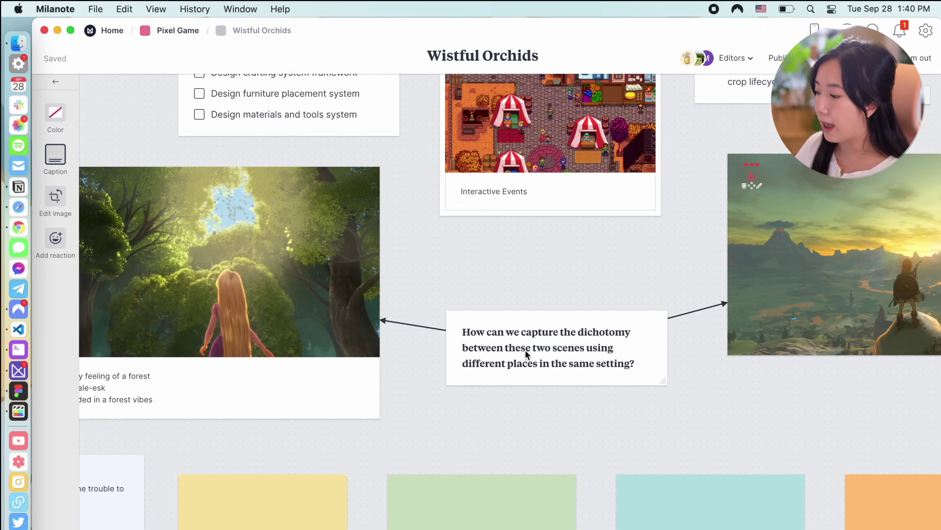
scroll(525, 351, right, 5)
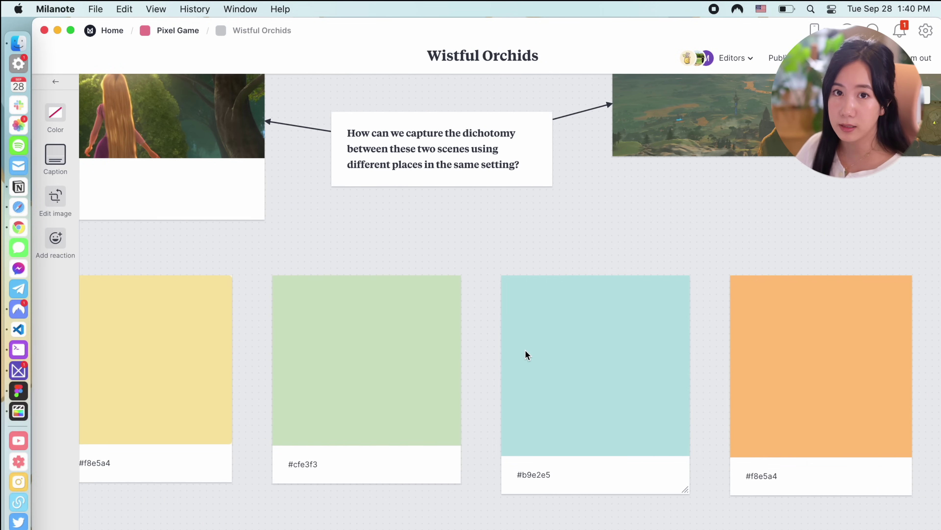
scroll(526, 350, up, 5)
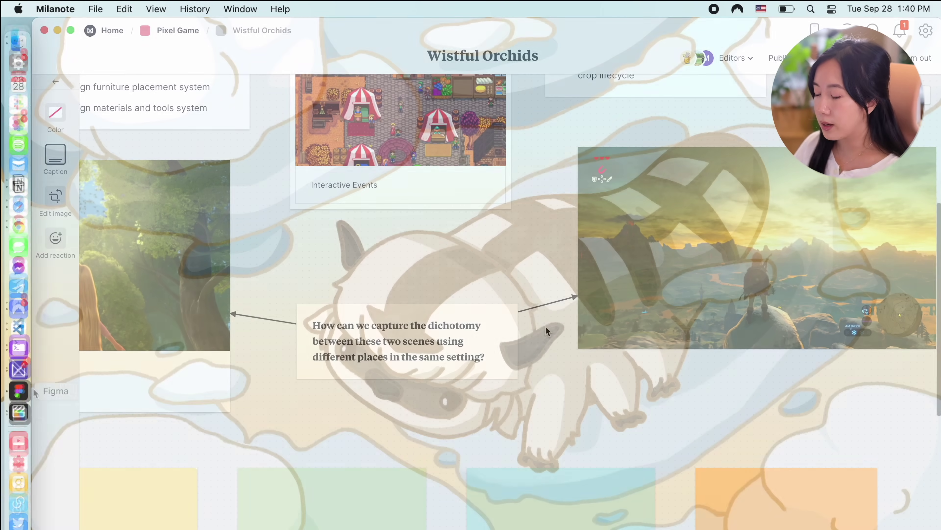
click(28, 389)
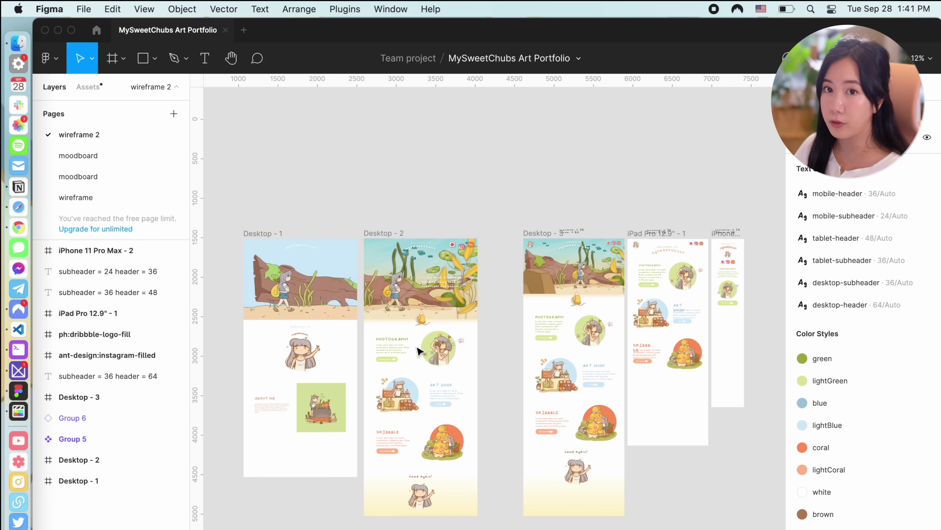
Select the CURRENT TITLE input box on the wireframe 2 page.
scroll(419, 350, up, 5)
scroll(418, 350, down, 3)
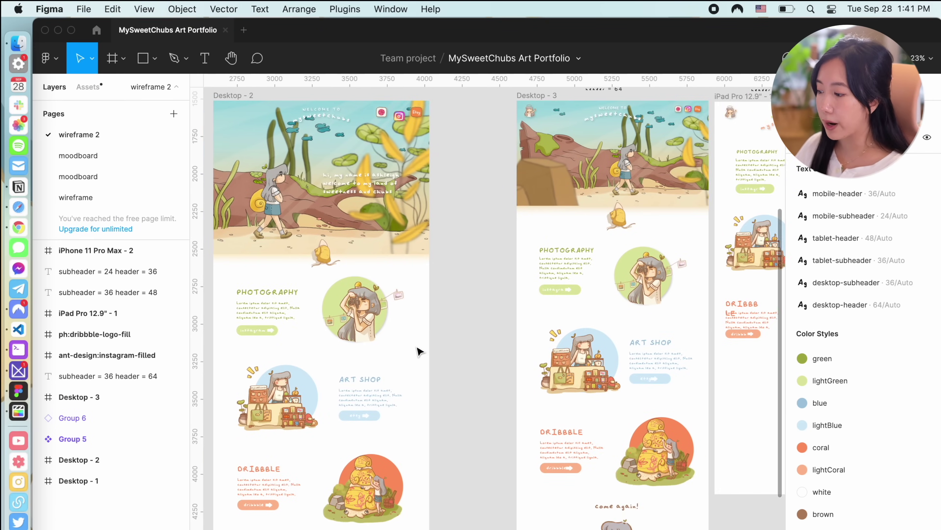
scroll(418, 348, left, 3)
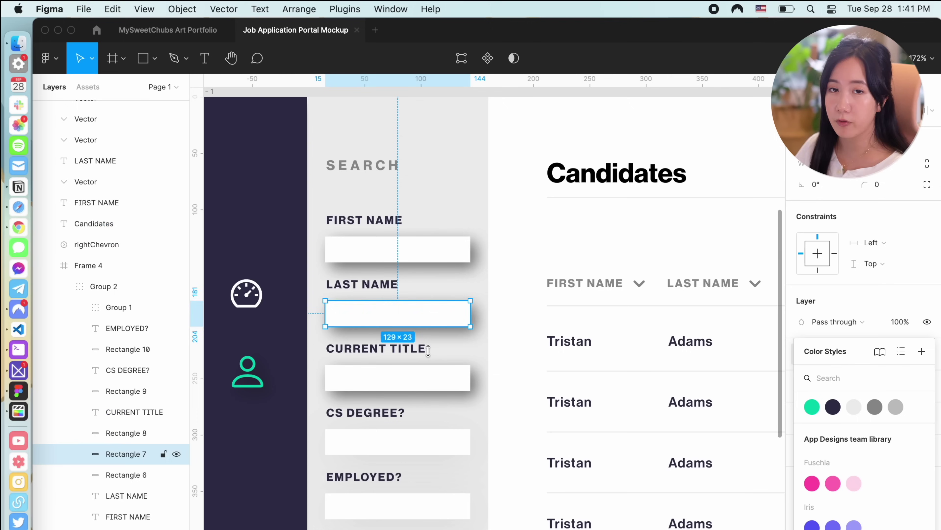
click(431, 384)
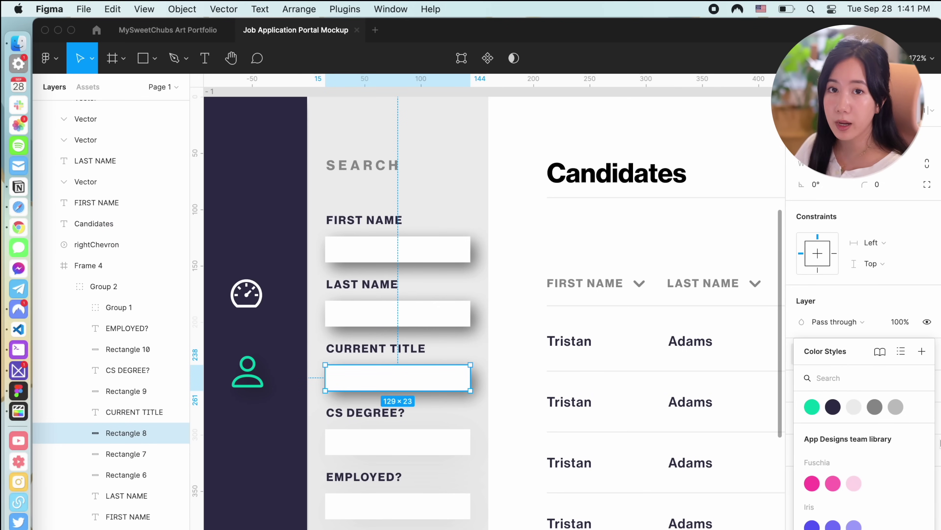
click(888, 294)
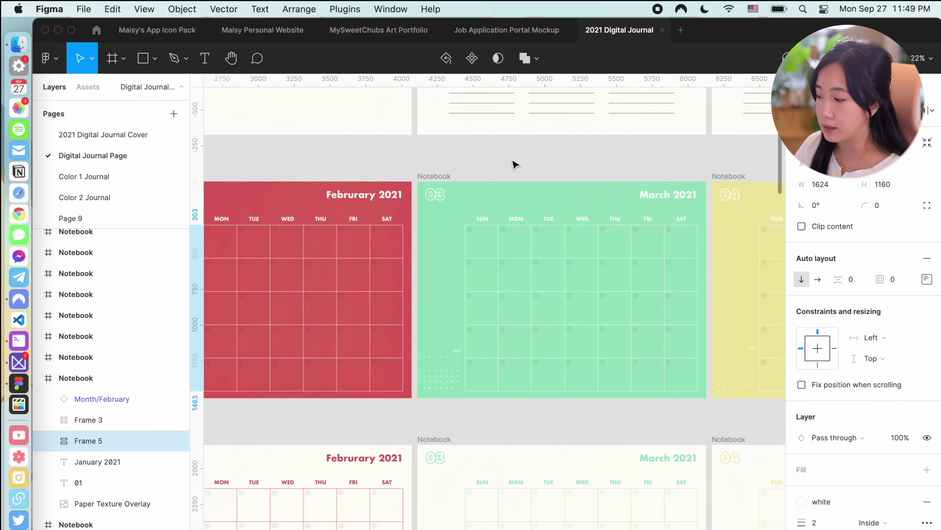
Replace the PHOTOGRAPHY text's blue fill, trying coral first, then settling on the green colour style.
scroll(512, 162, down, 5)
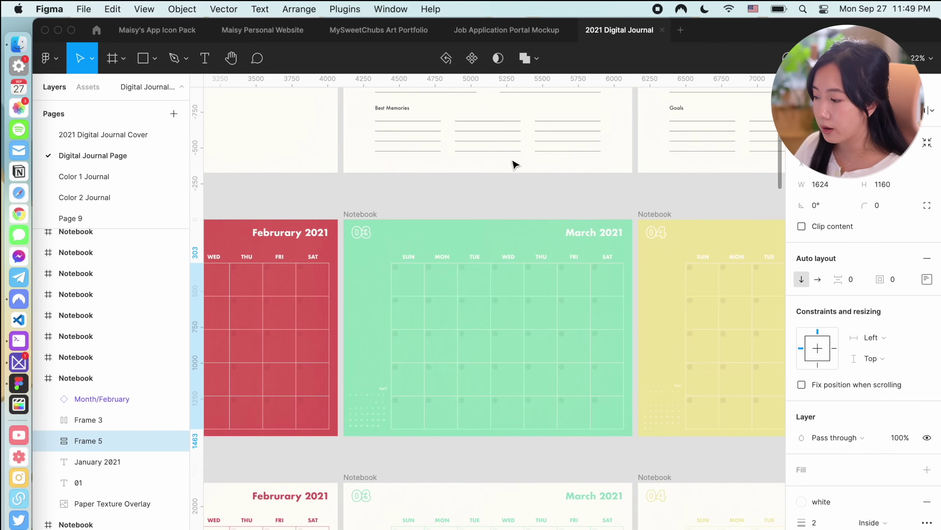
scroll(513, 162, down, 3)
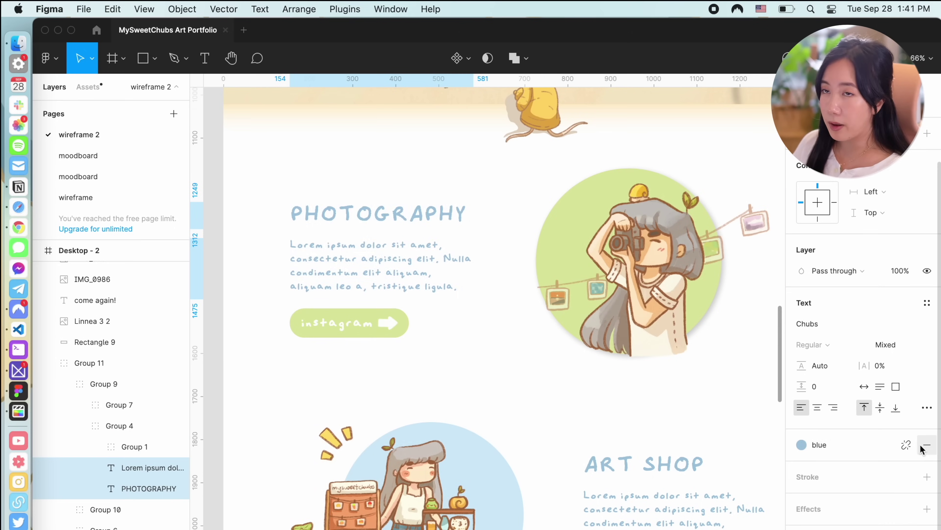
click(926, 445)
click(903, 446)
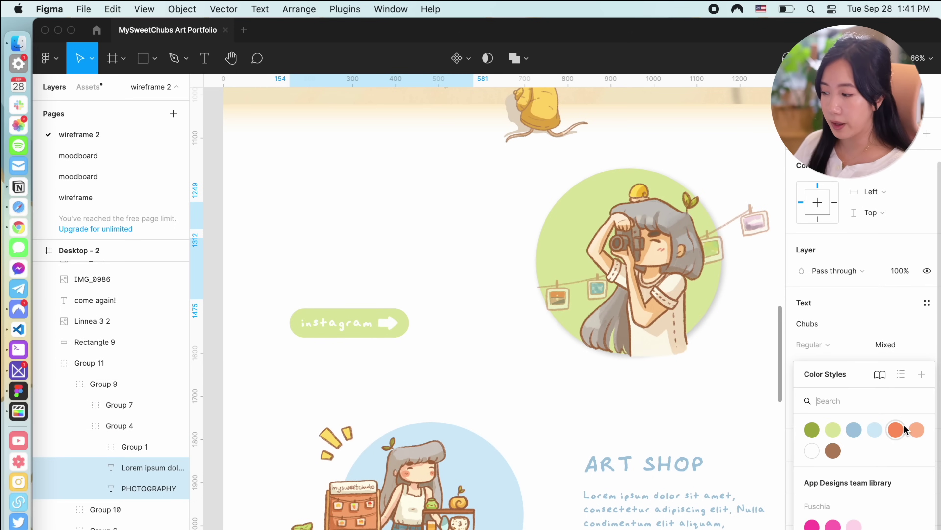
click(896, 430)
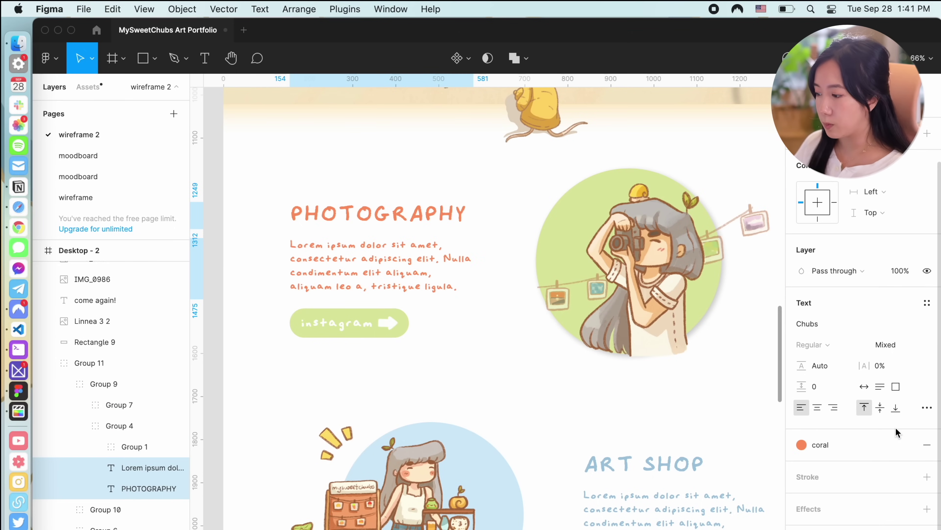
click(926, 444)
click(903, 445)
click(811, 429)
click(301, 372)
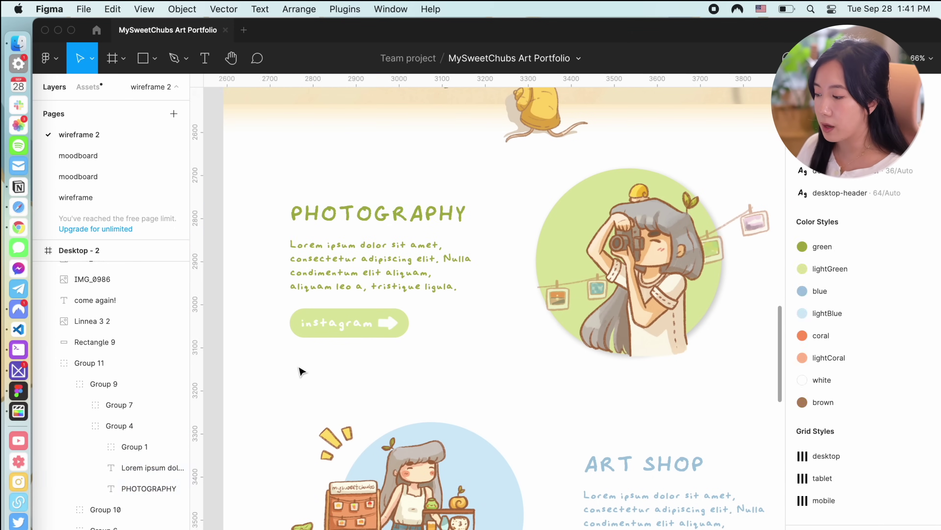
Apply the icon-shadow effect style to the input box and close Figma.
scroll(326, 170, down, 5)
scroll(327, 170, up, 2)
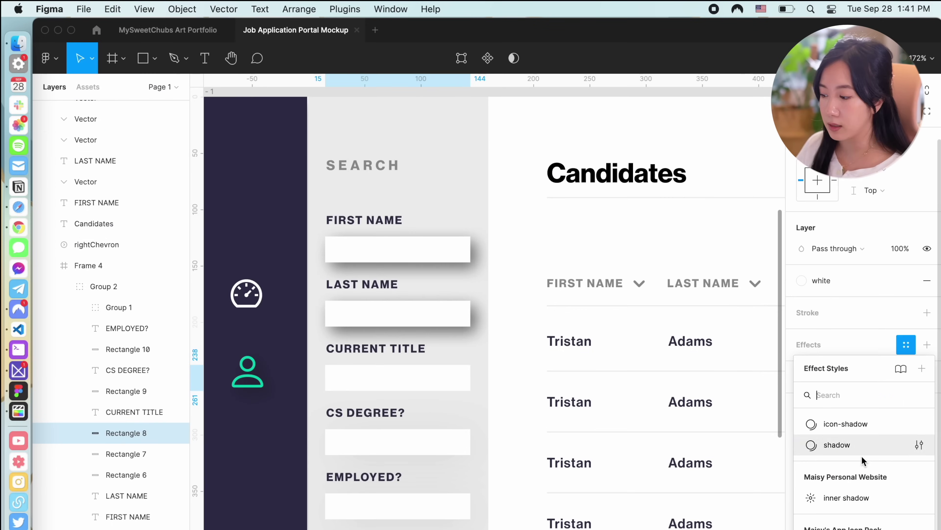
click(846, 427)
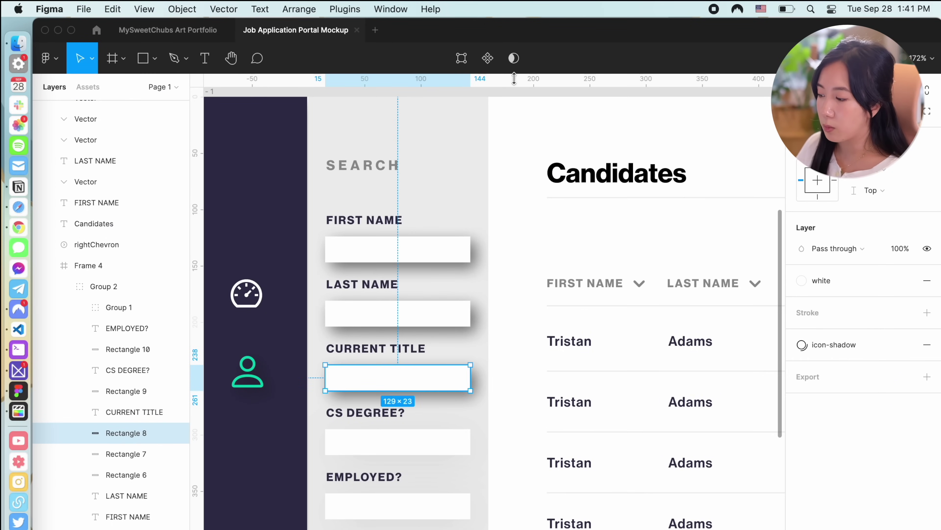
click(45, 29)
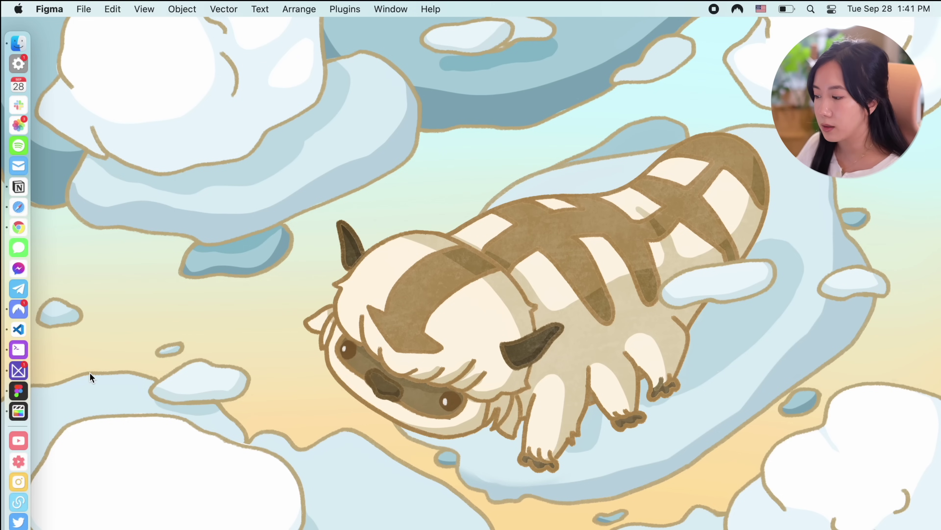
click(26, 405)
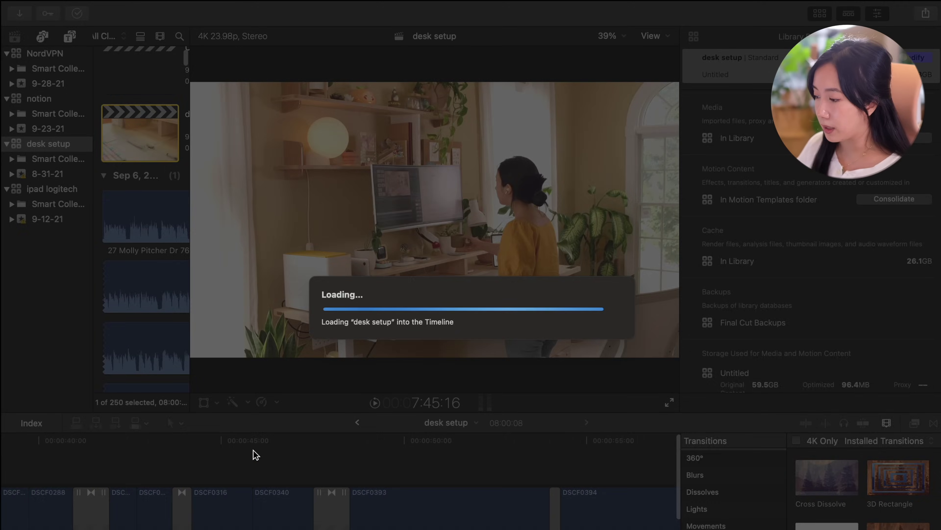
key(super+minus)
key(super+minus)
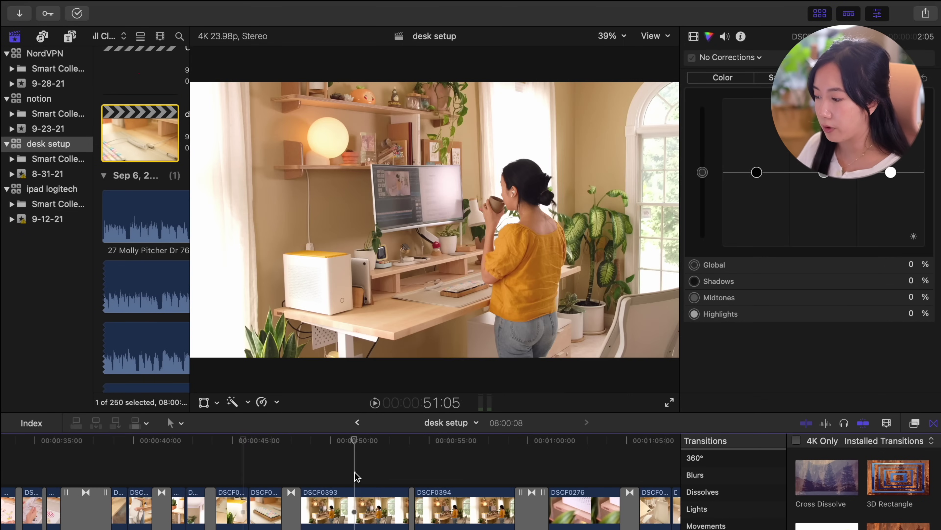
click(354, 473)
key(super+minus)
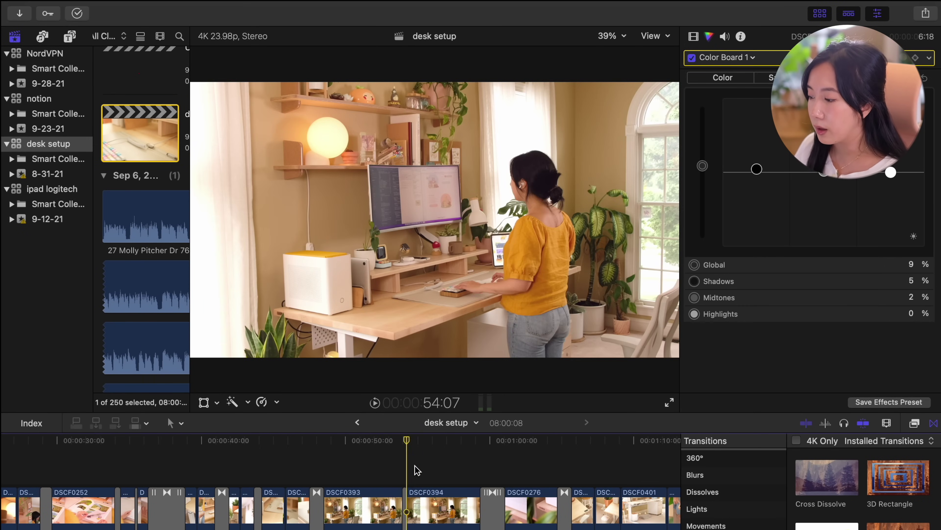
scroll(417, 470, left, 10)
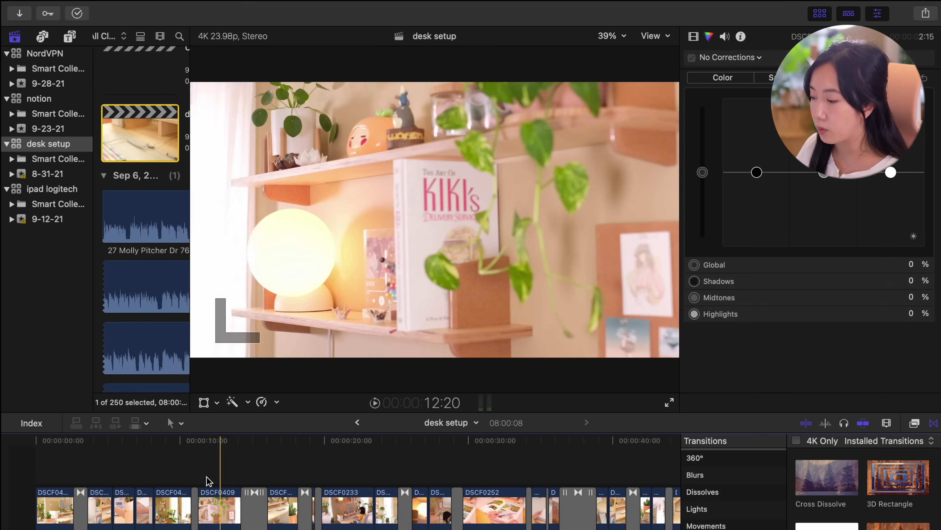
click(169, 458)
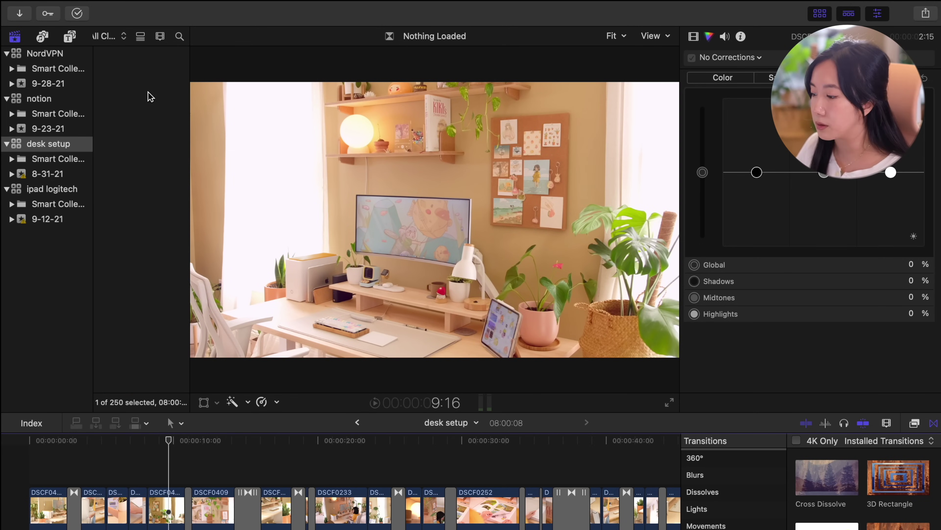
key(ctrl+Left)
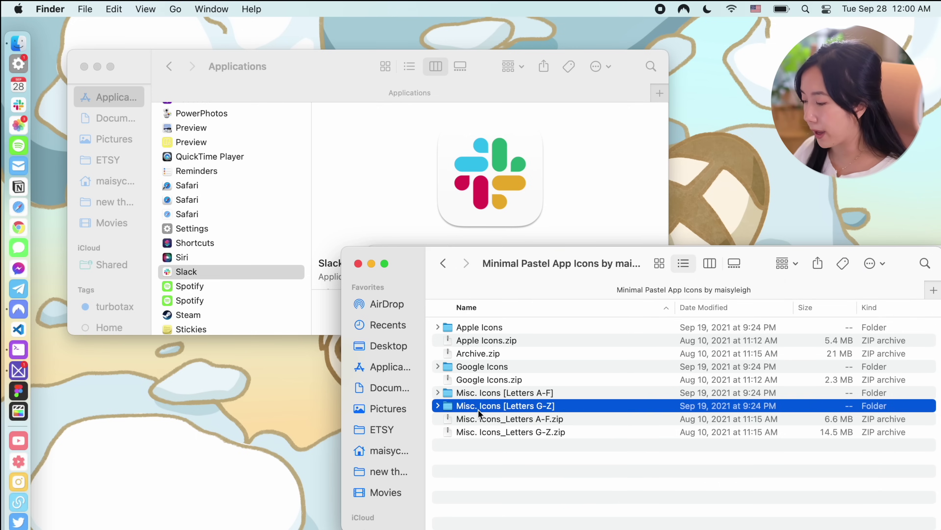
Open Slack.png from the Misc. Icons [Letters G-Z] folder in Preview and copy the image.
double_click(478, 409)
scroll(478, 410, up, 5)
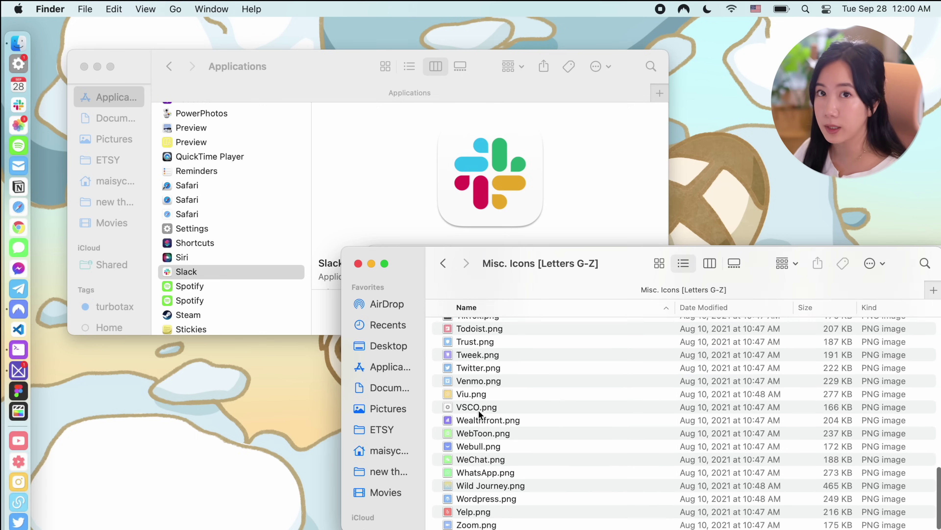
scroll(478, 410, up, 3)
click(477, 400)
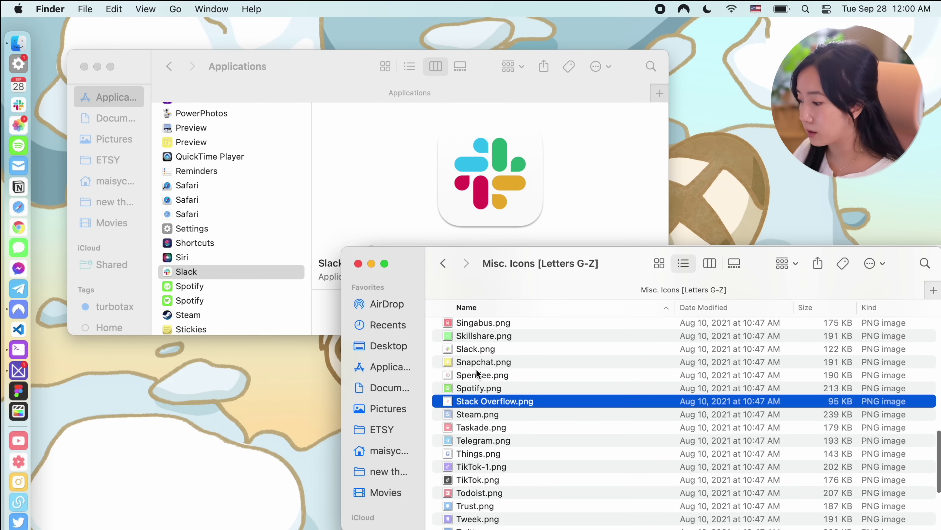
scroll(474, 370, up, 1)
double_click(471, 354)
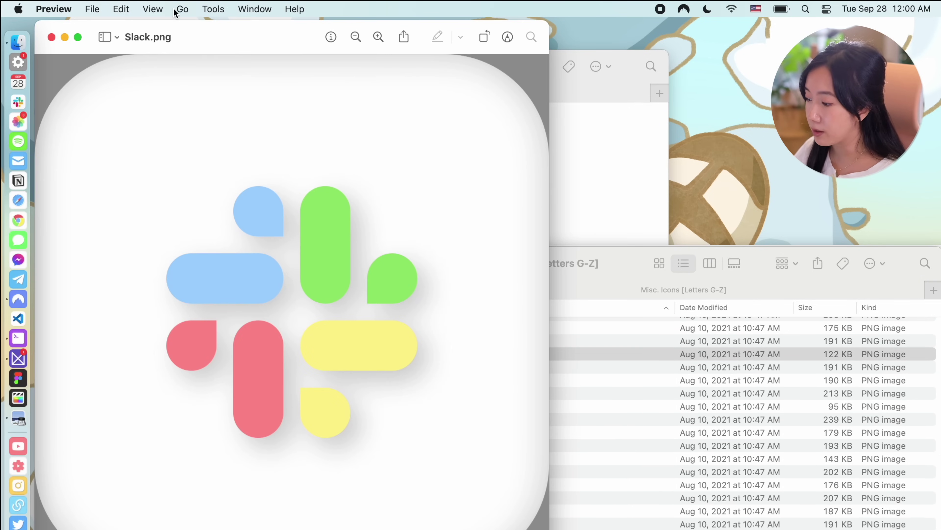
click(91, 8)
mouse_move(122, 15)
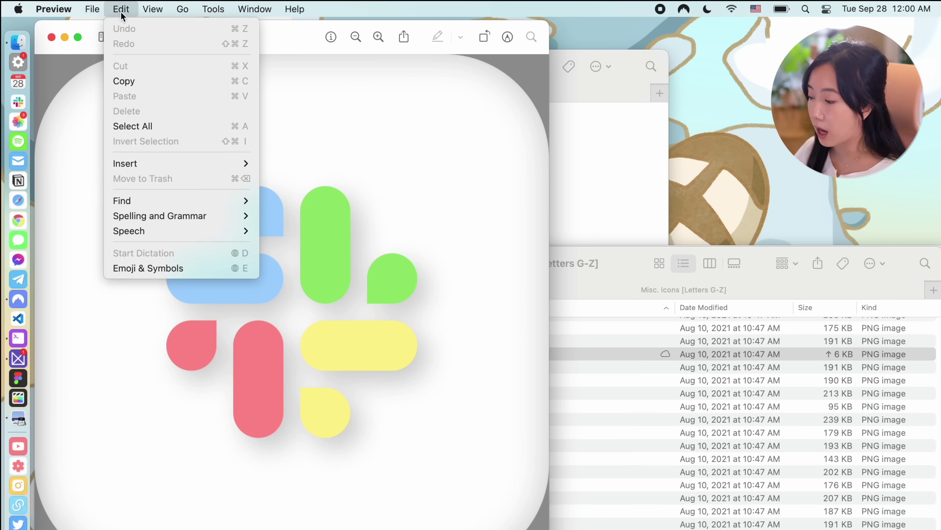
click(137, 80)
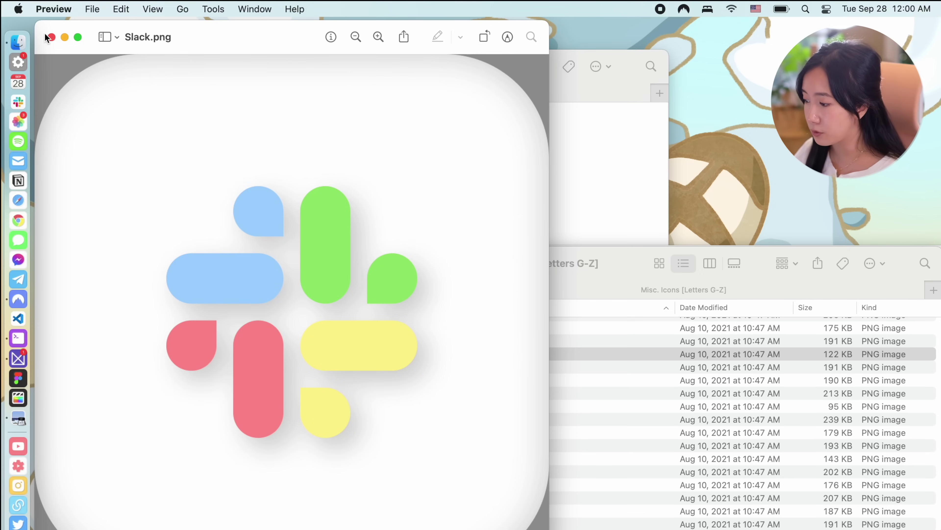
click(50, 37)
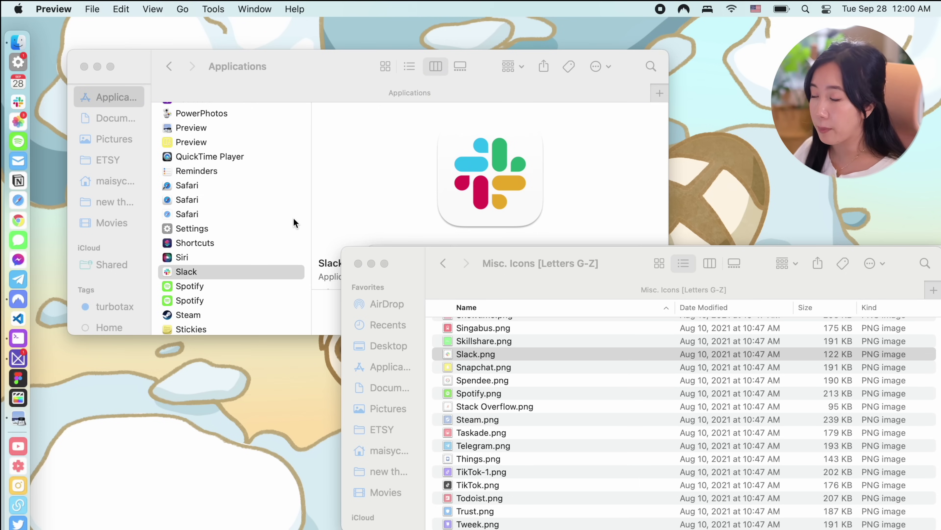
Paste the pastel icon onto the Slack app through its Get Info panel.
click(273, 185)
right_click(186, 272)
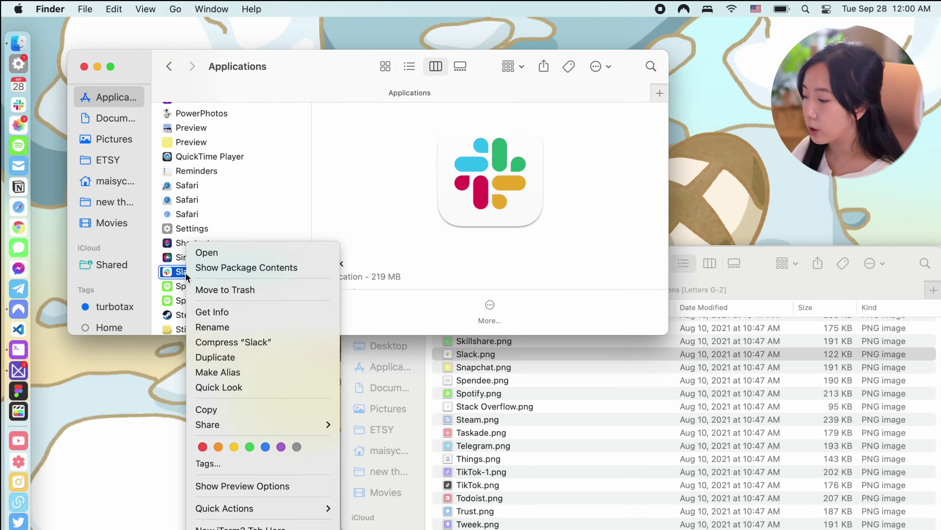
click(223, 315)
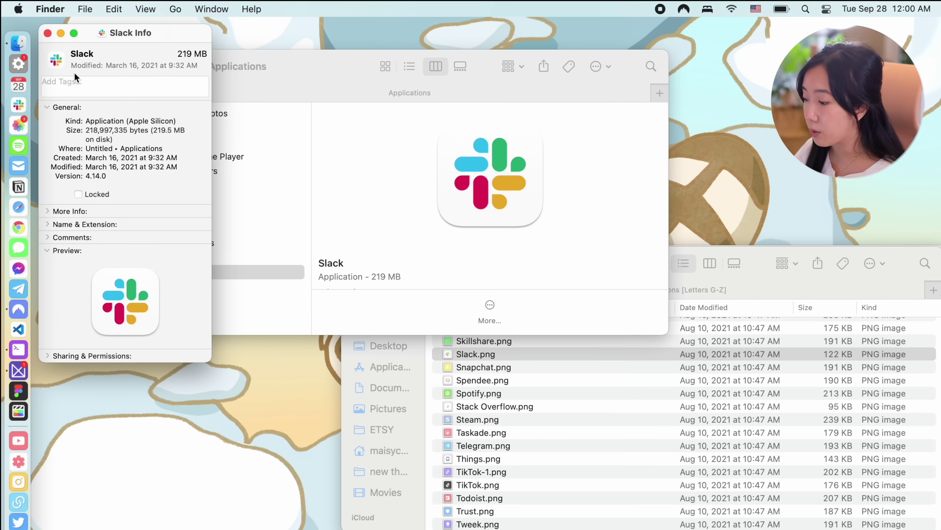
click(110, 5)
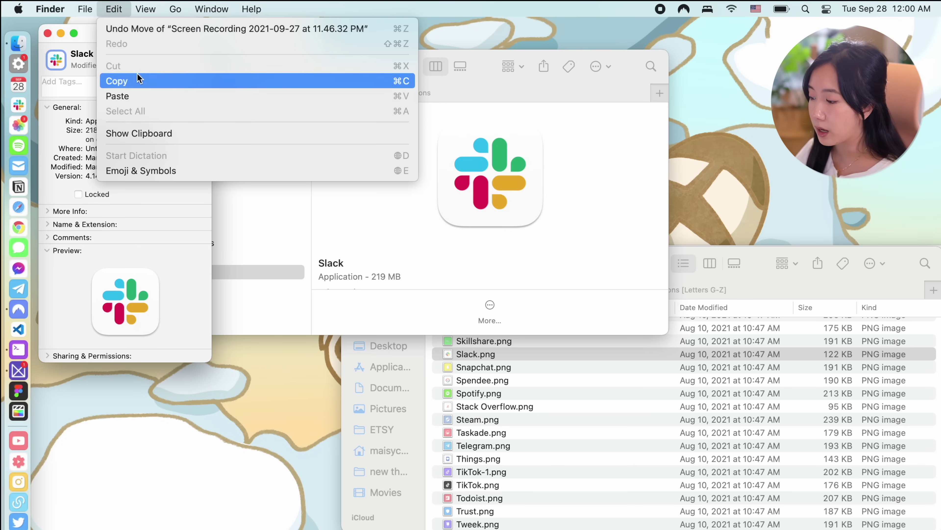
click(134, 95)
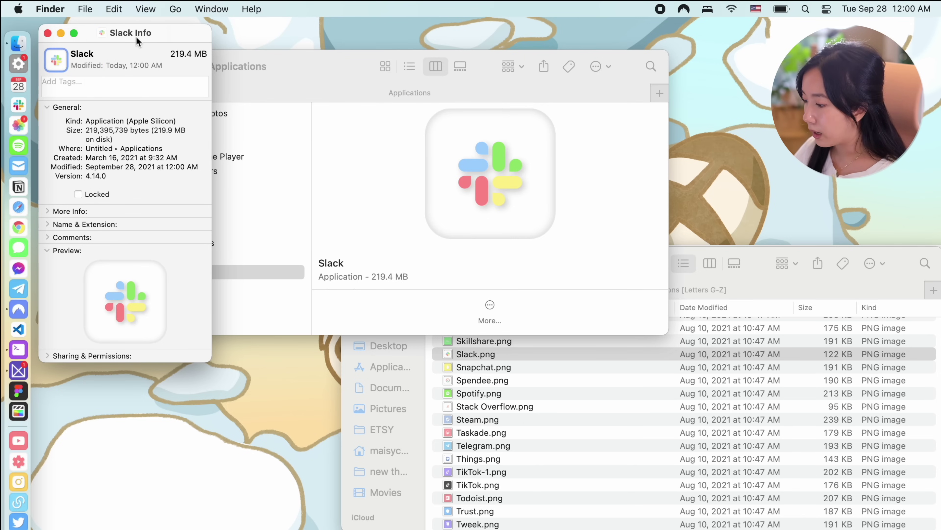
drag(136, 37, 442, 68)
click(189, 274)
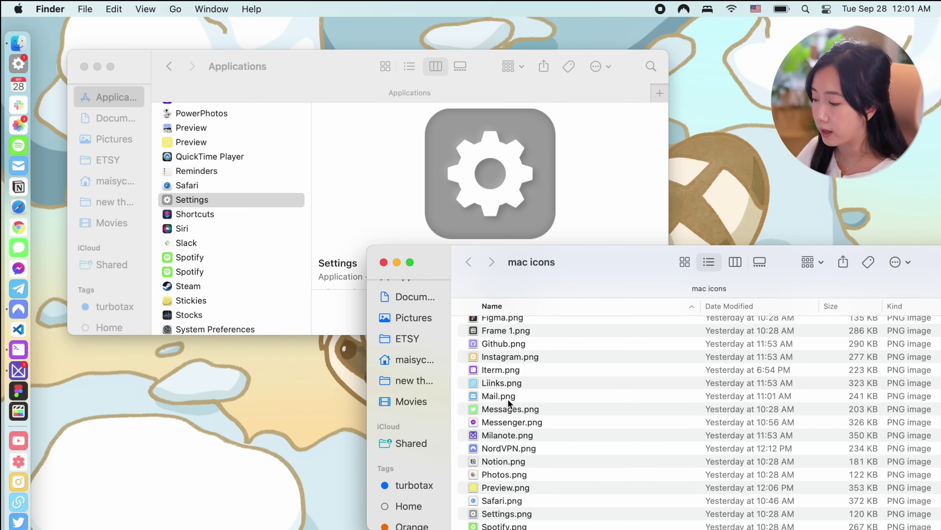
scroll(507, 399, down, 3)
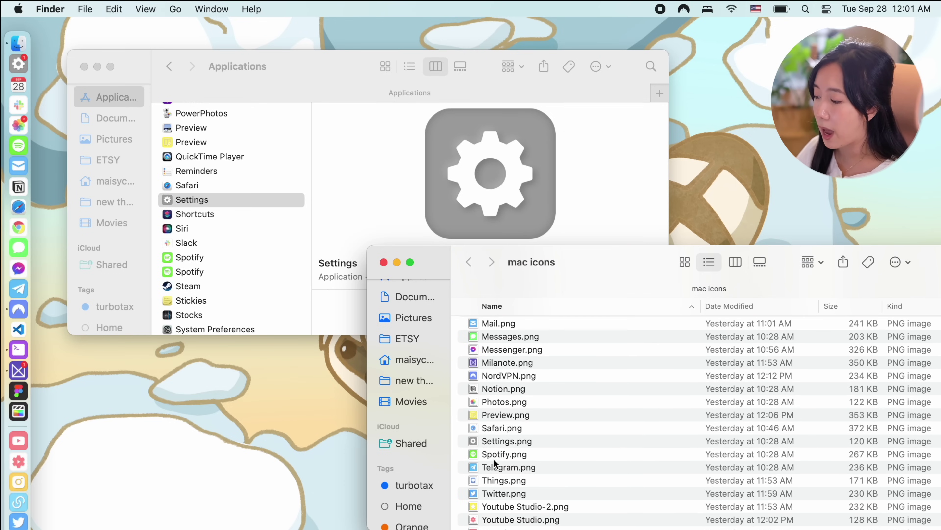
Copy the pastel Safari.png icon image in Preview.
double_click(486, 426)
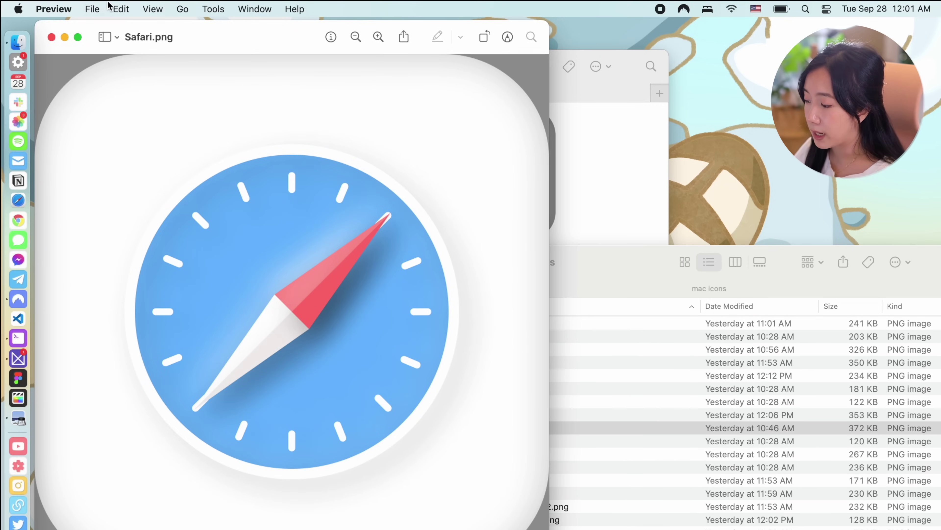
click(119, 9)
click(124, 80)
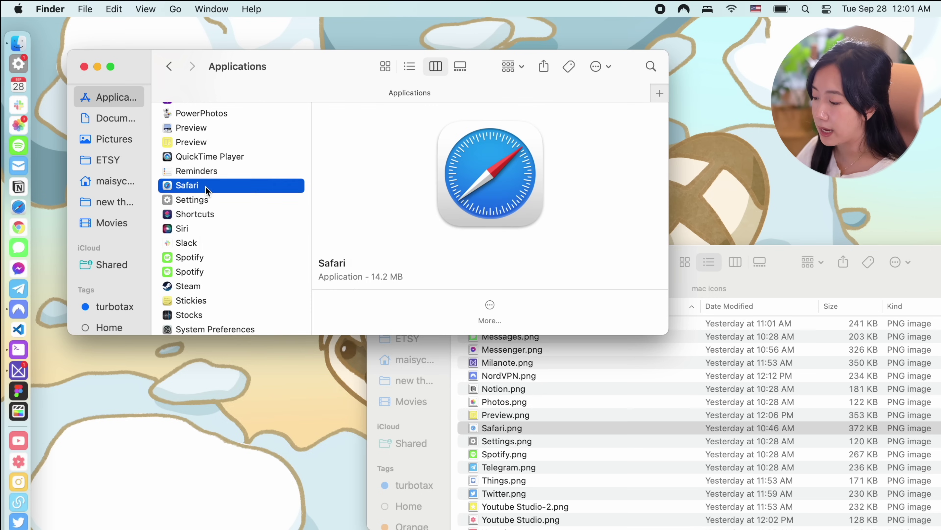
Duplicate Safari, name the copy Safari, paste the pastel icon onto it, and add it to the Dock.
right_click(207, 188)
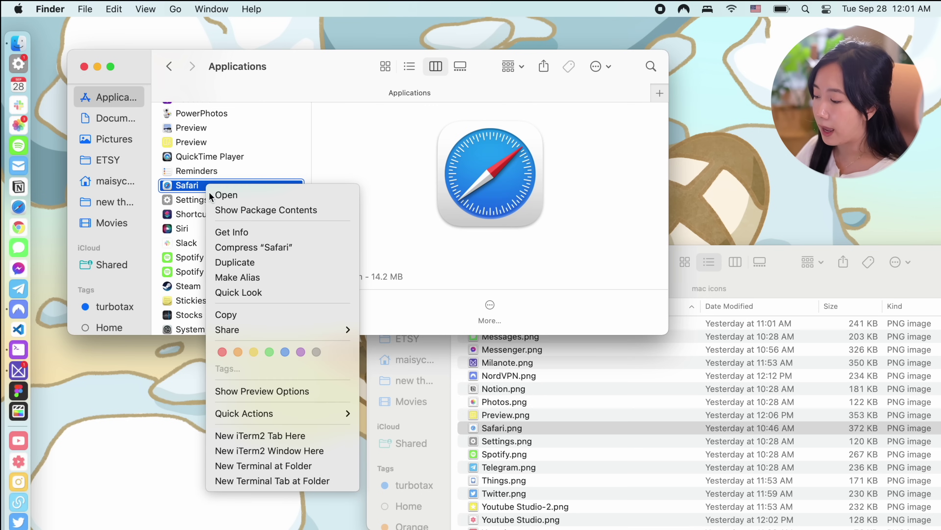
click(239, 263)
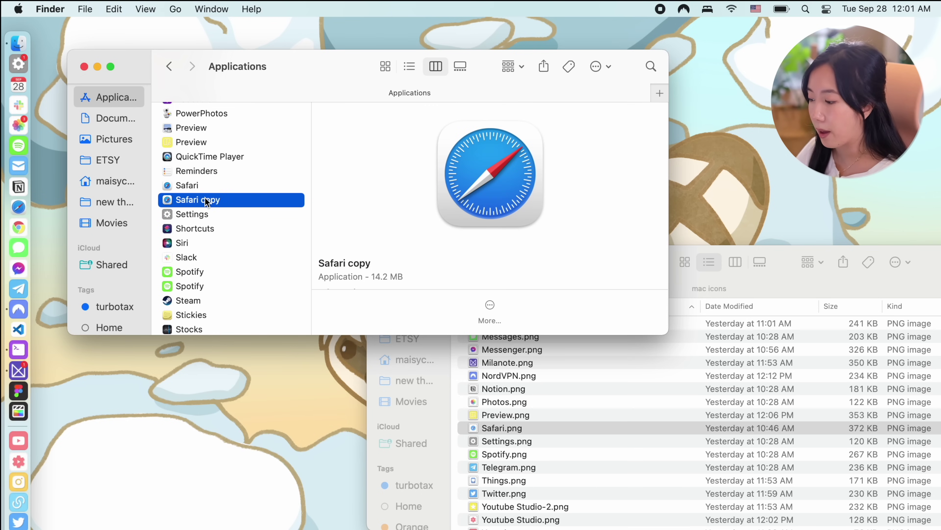
click(213, 200)
text(Safari)
key(Return)
key(super+i)
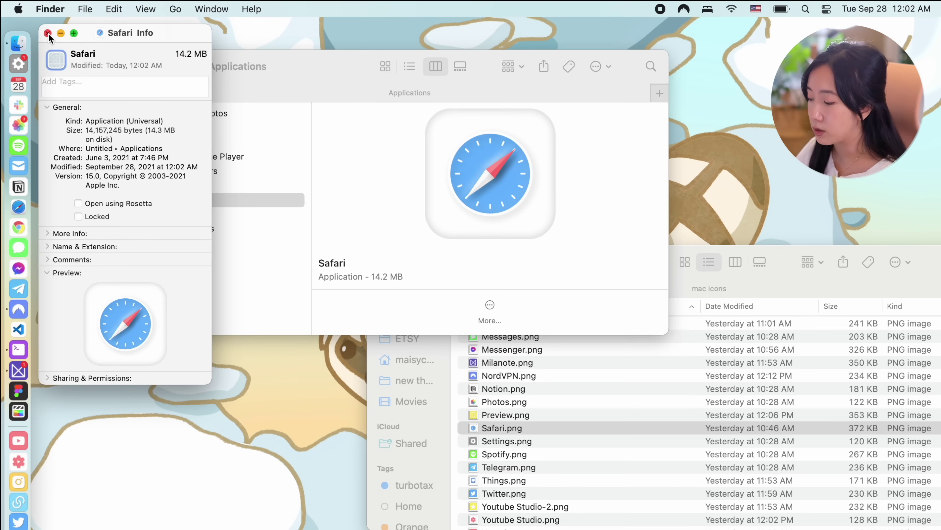
key(super+v)
click(48, 33)
drag(184, 204, 26, 214)
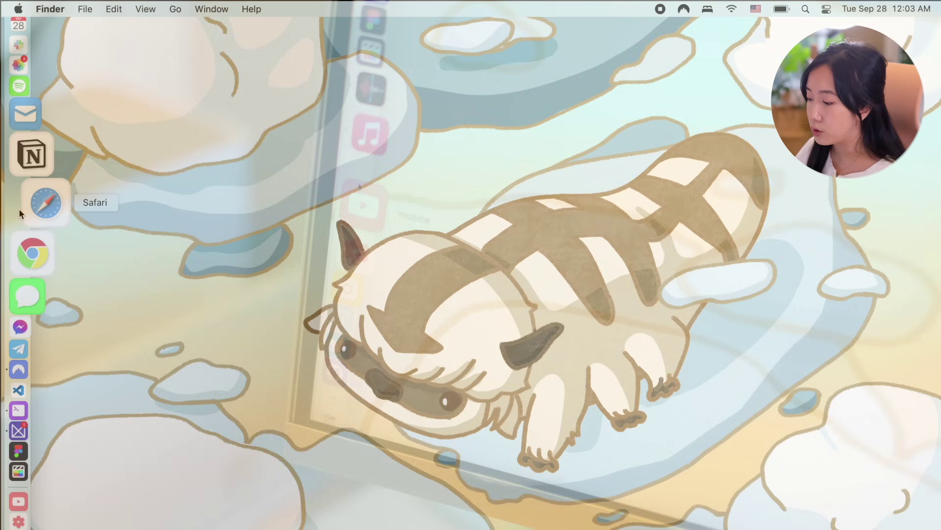
Load youtube.com in the new Safari and drag its address onto the desktop as a shortcut.
click(20, 208)
text(youtube.com — YouTube)
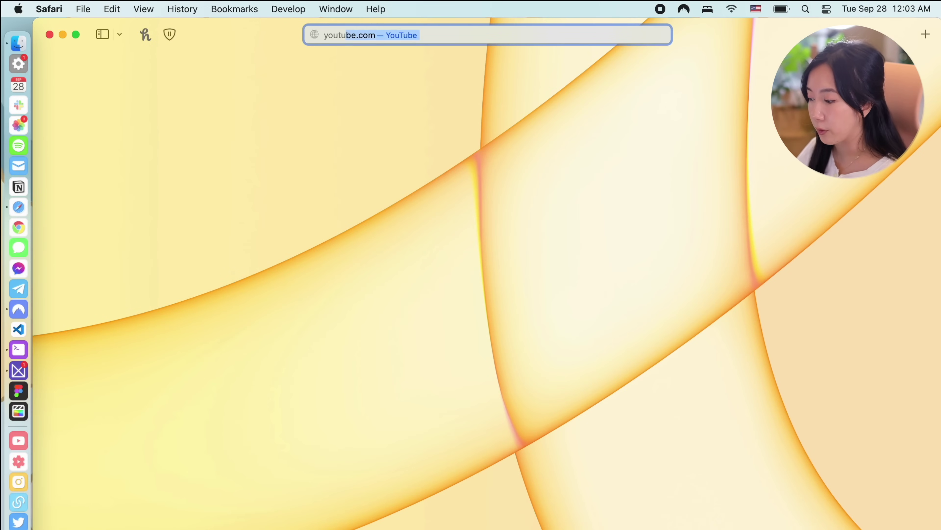
key(Return)
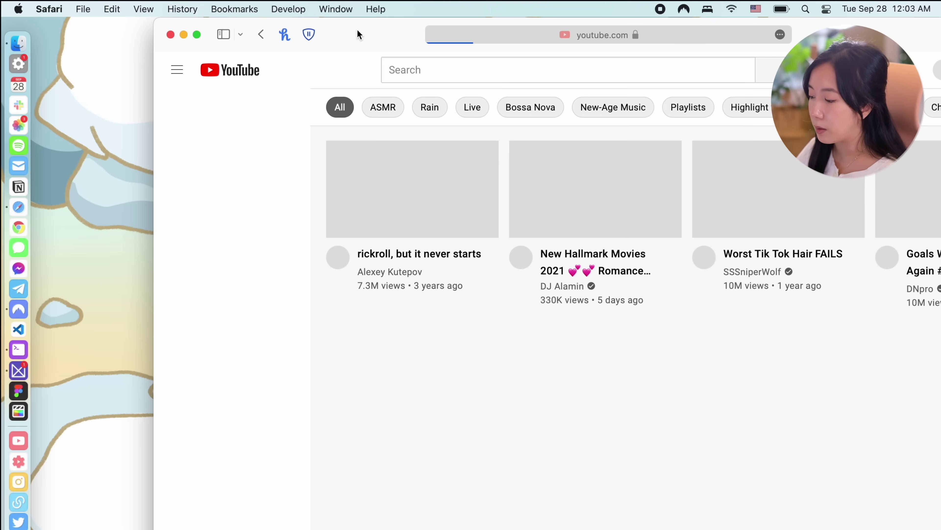
click(585, 37)
drag(605, 35, 99, 304)
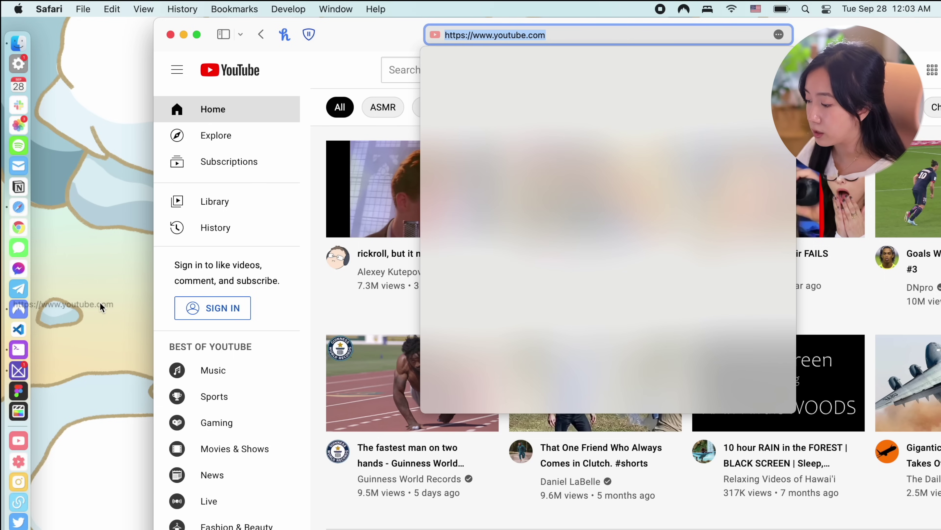
drag(99, 301, 188, 231)
click(170, 35)
Put the pink YouTube icon on the youtube.com shortcut through its info panel.
right_click(188, 230)
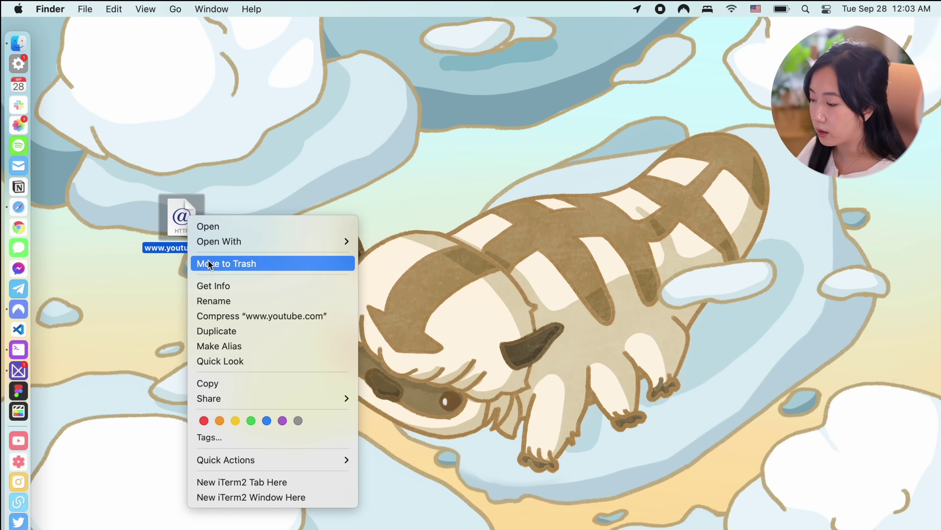
click(209, 283)
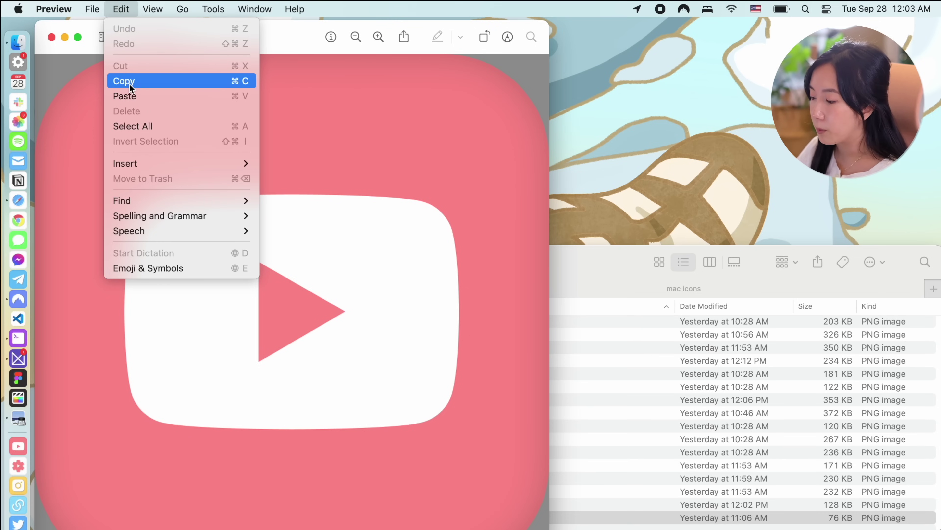
click(154, 79)
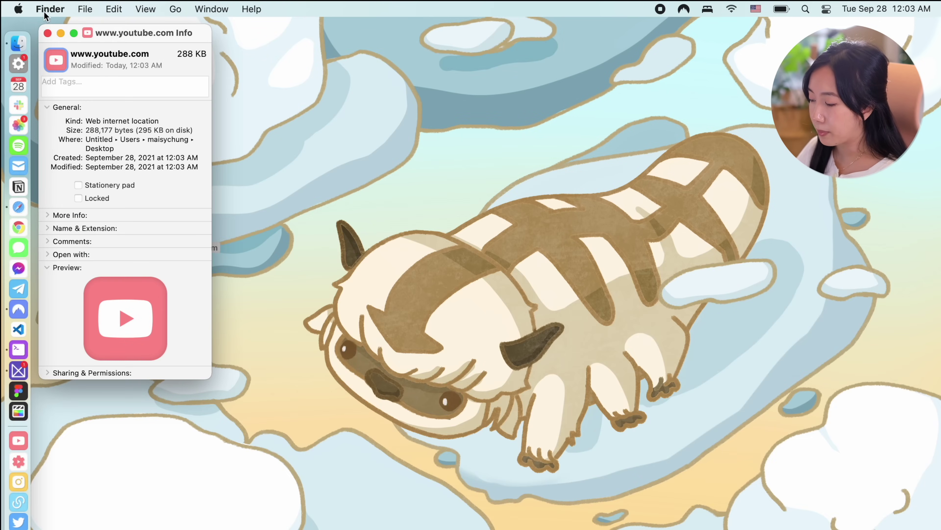
click(47, 33)
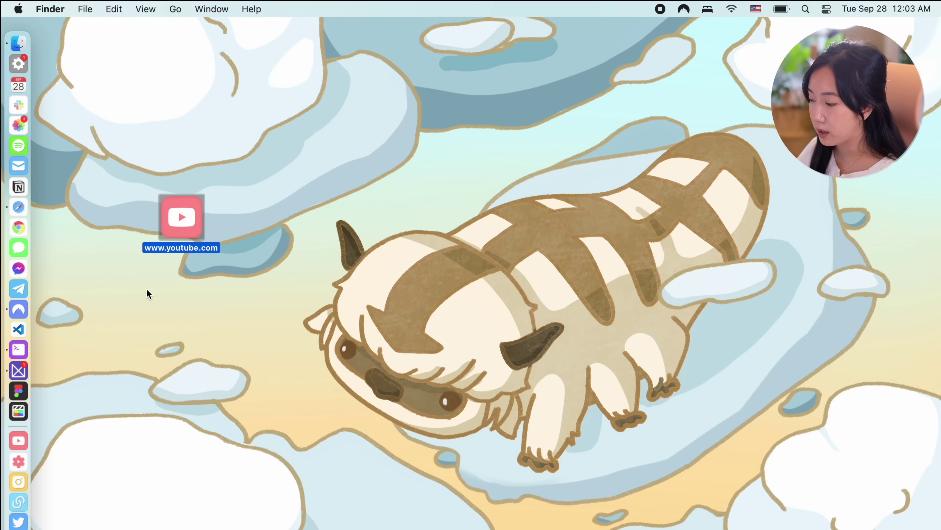
Rename the shortcut Youtube and add it to the Dock.
click(181, 246)
text(Youtube)
key(Return)
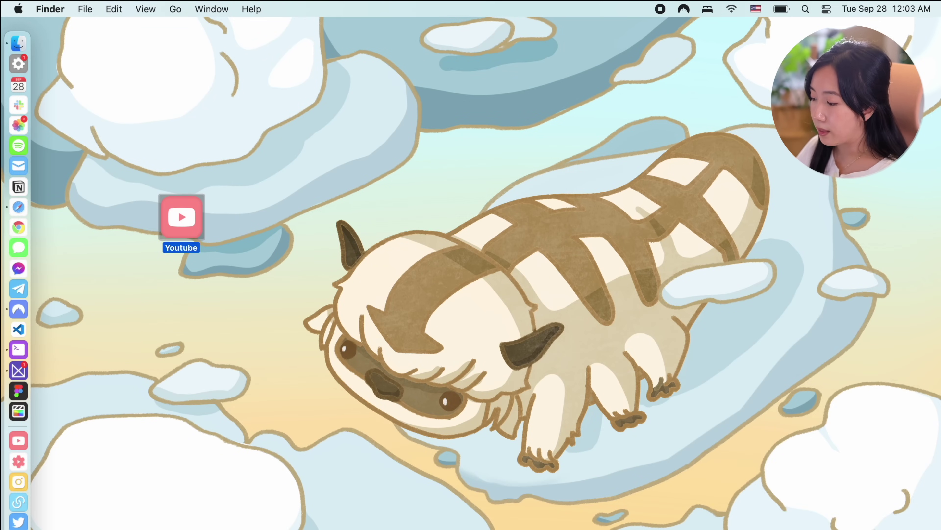
drag(183, 209, 23, 455)
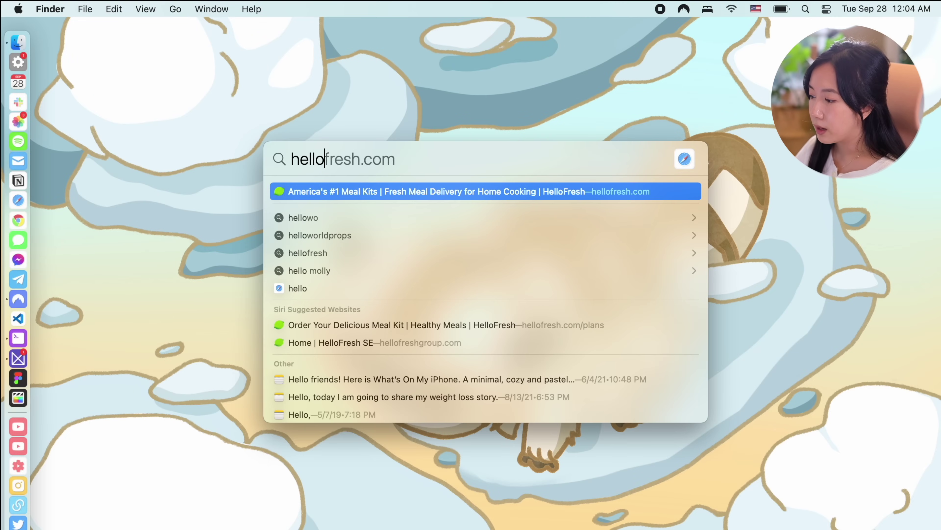
Find Hello.saver with Spotlight, copy it to the desktop, and rename it Hellocopy.saver.
text(.save)
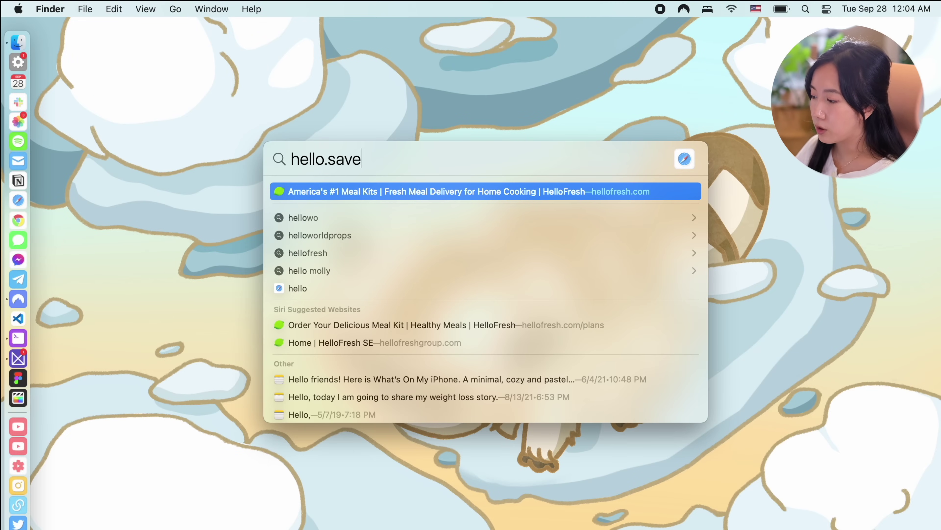
text(r)
key(cmd+Return)
drag(462, 141, 289, 185)
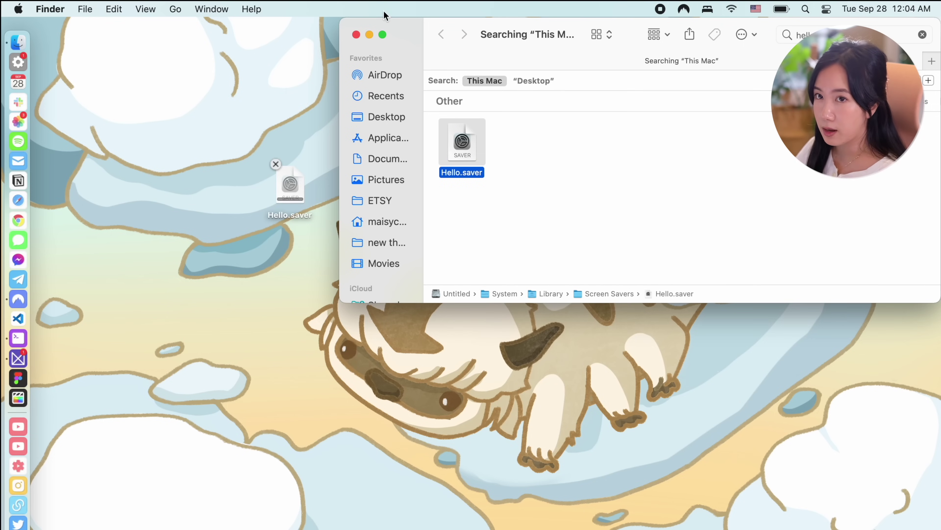
key(cmd+w)
click(298, 216)
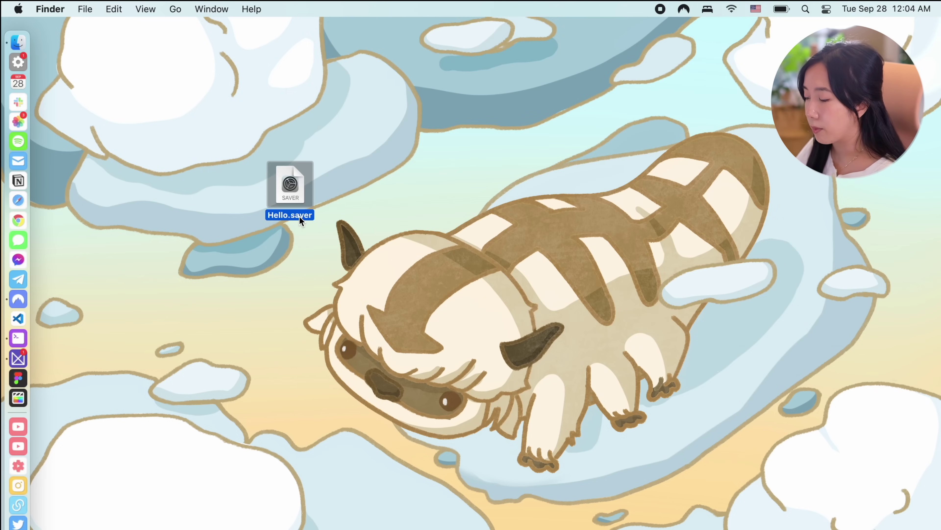
key(Return)
key(Right)
text(cop)
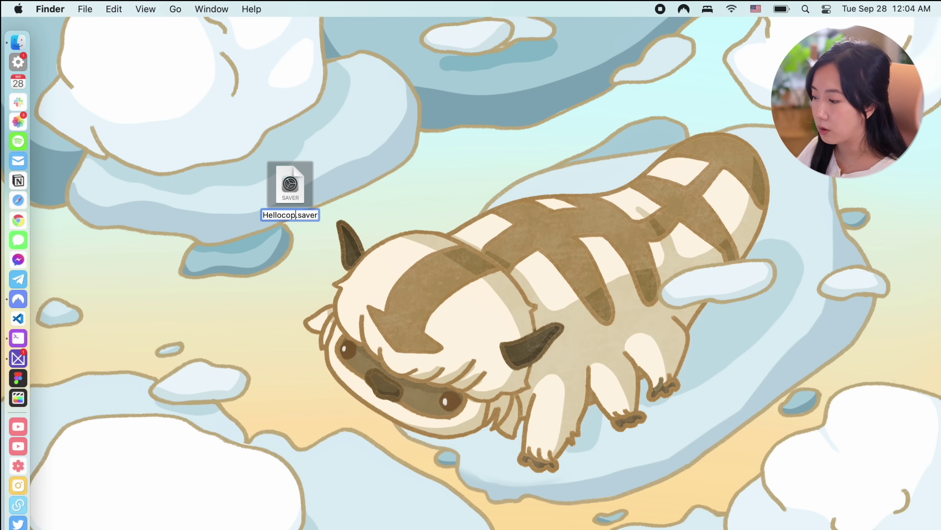
text(y)
key(Return)
Install Hellocopy.saver, authorising with the administrator account password.
double_click(295, 196)
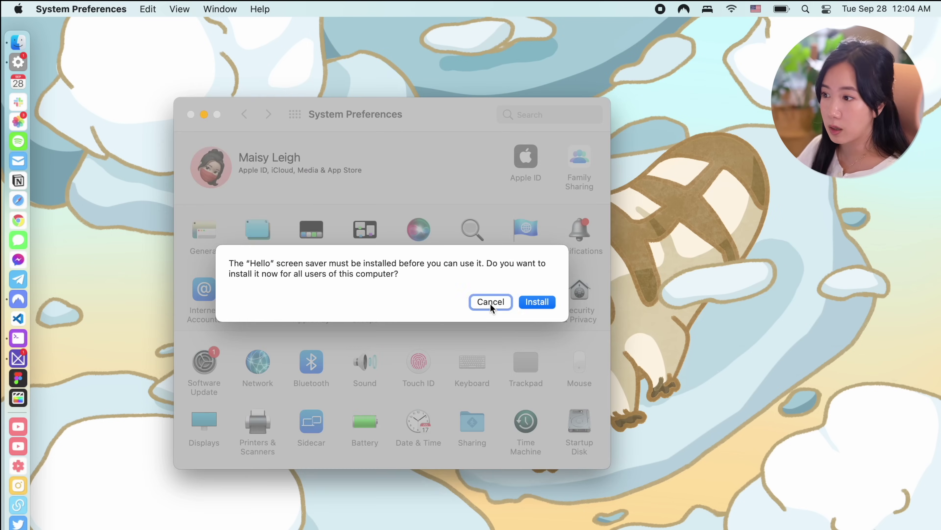
click(532, 309)
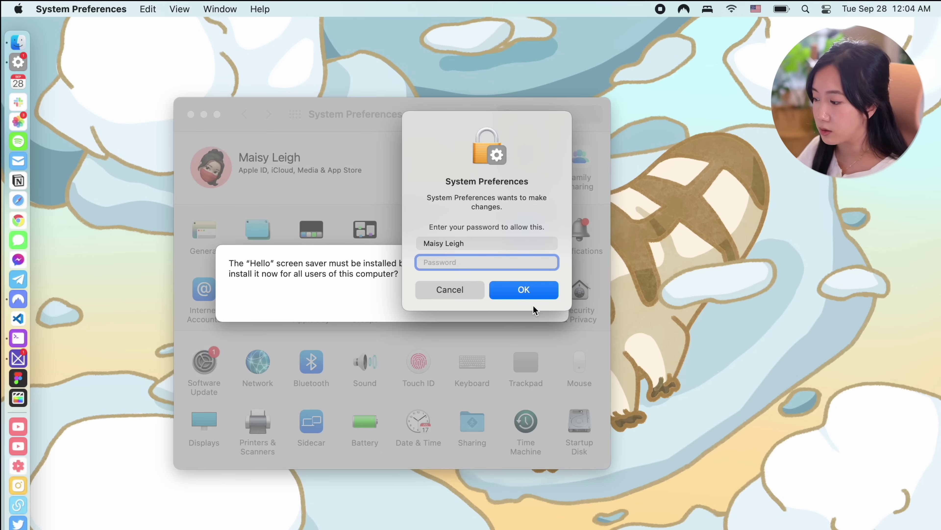
text(•••••••)
key(Return)
scroll(553, 392, down, 3)
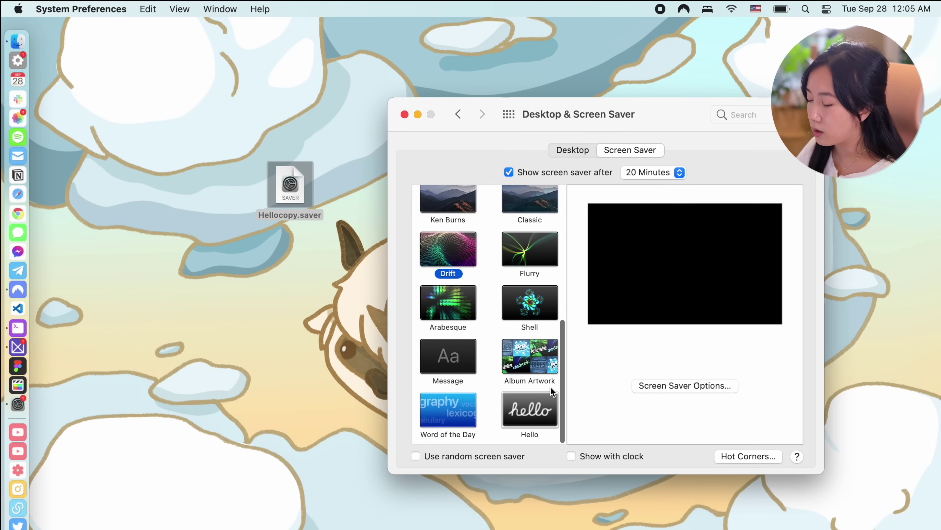
Choose Hello as the screen saver and confirm its Soft Tones theme in the options.
click(538, 413)
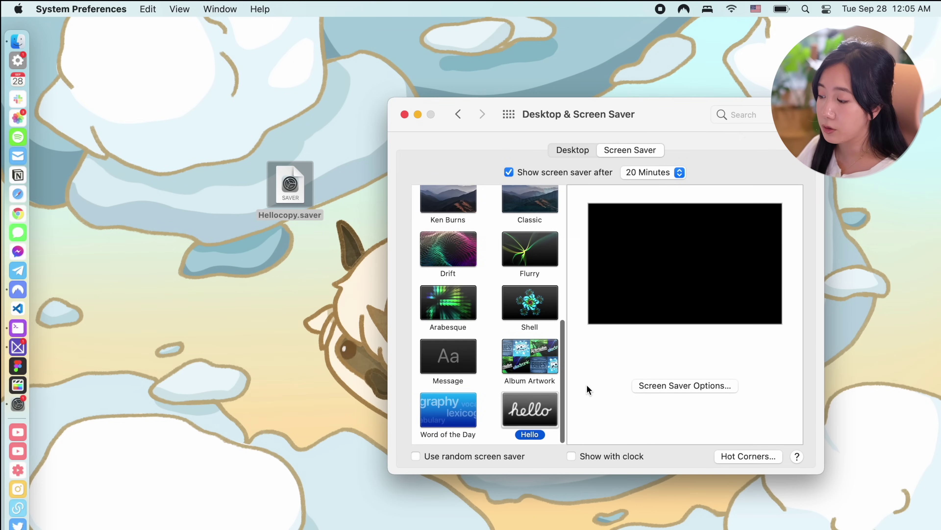
click(663, 387)
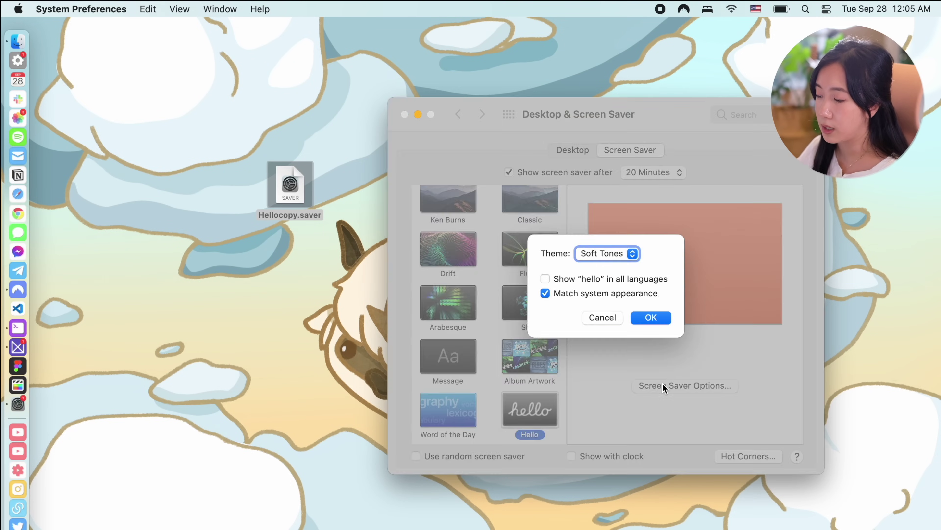
click(649, 318)
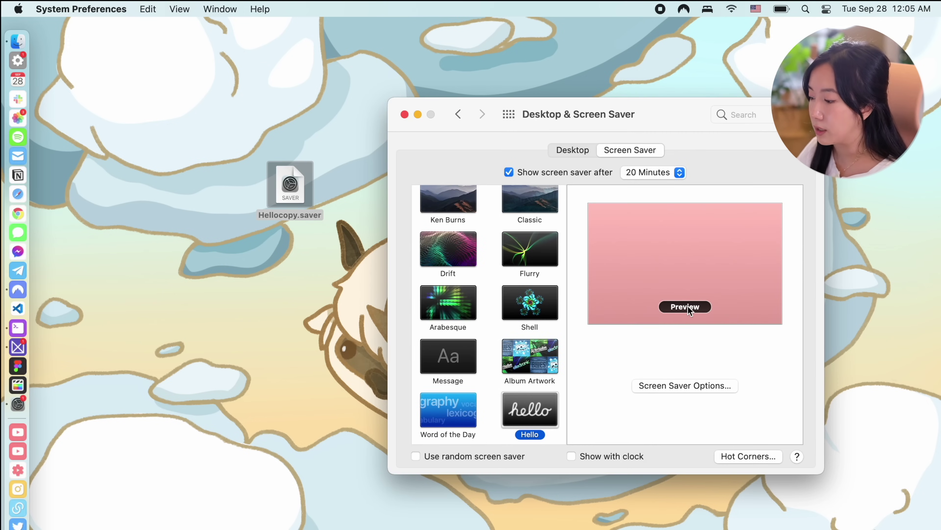